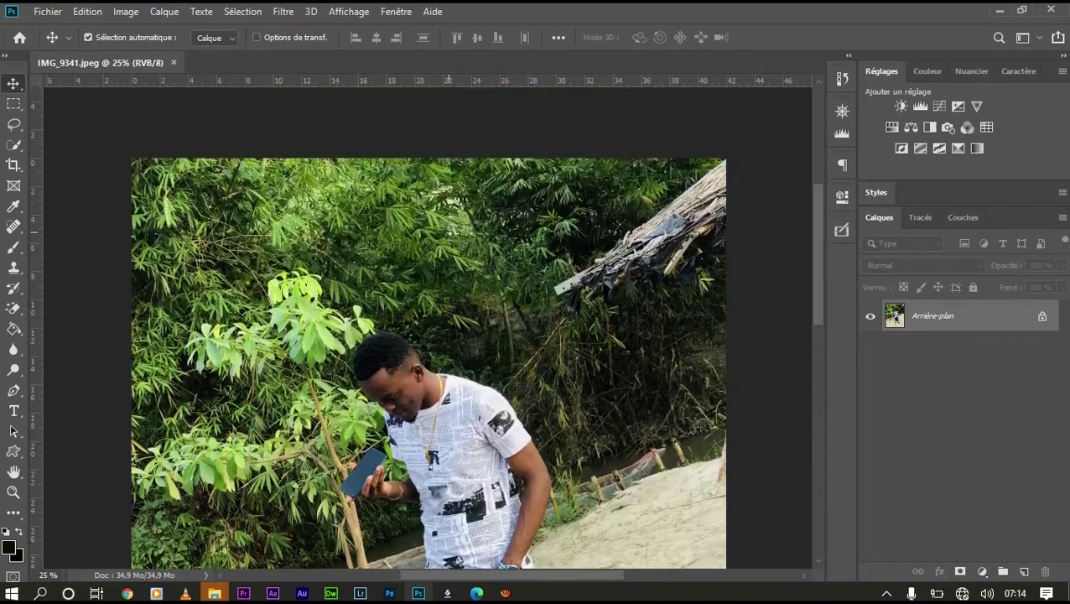
- Duplicate the photo layer twice and give Calque 1 a Levels black point of 24
key("ctrl+j")
key("ctrl+j")
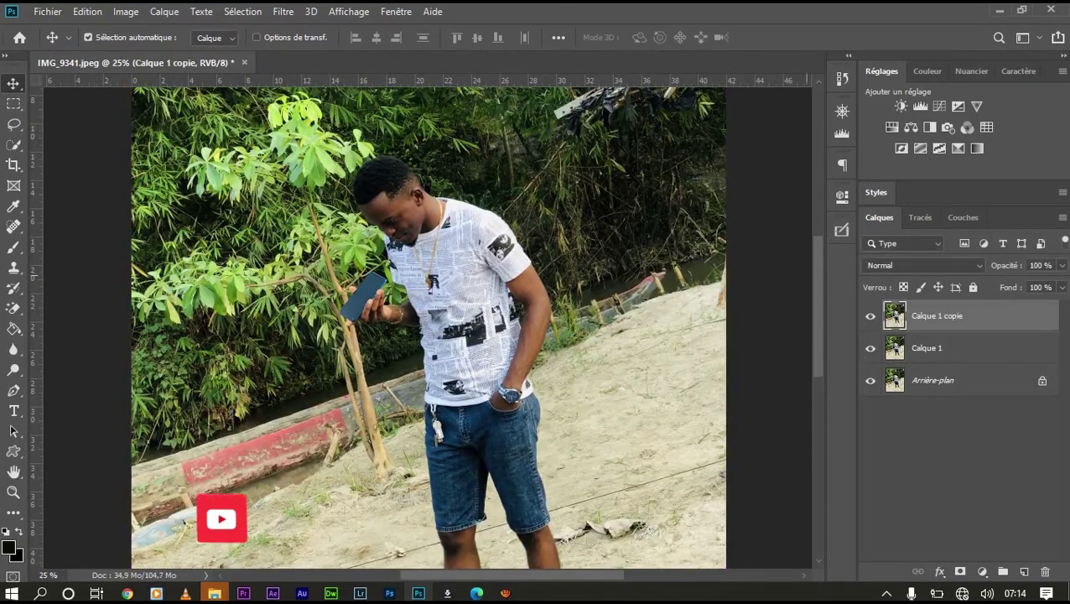
key("alt+bracketleft")
key("ctrl+minus")
key("ctrl+minus")
key("ctrl+l")
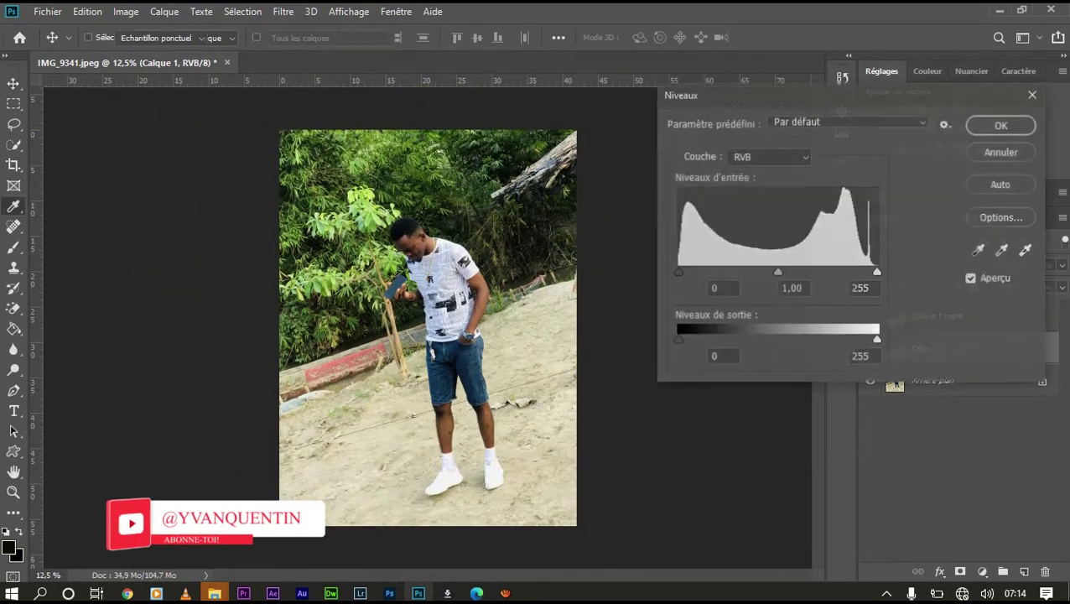
left_click(1000, 184)
mouse_move(777, 272)
left_mouse_down()
mouse_move(791, 271)
mouse_move(762, 272)
left_mouse_up()
mouse_move(687, 272)
left_mouse_down()
mouse_move(708, 272)
mouse_move(693, 271)
left_mouse_up()
left_click(716, 288)
type("24")
key("Tab")
key("Return")
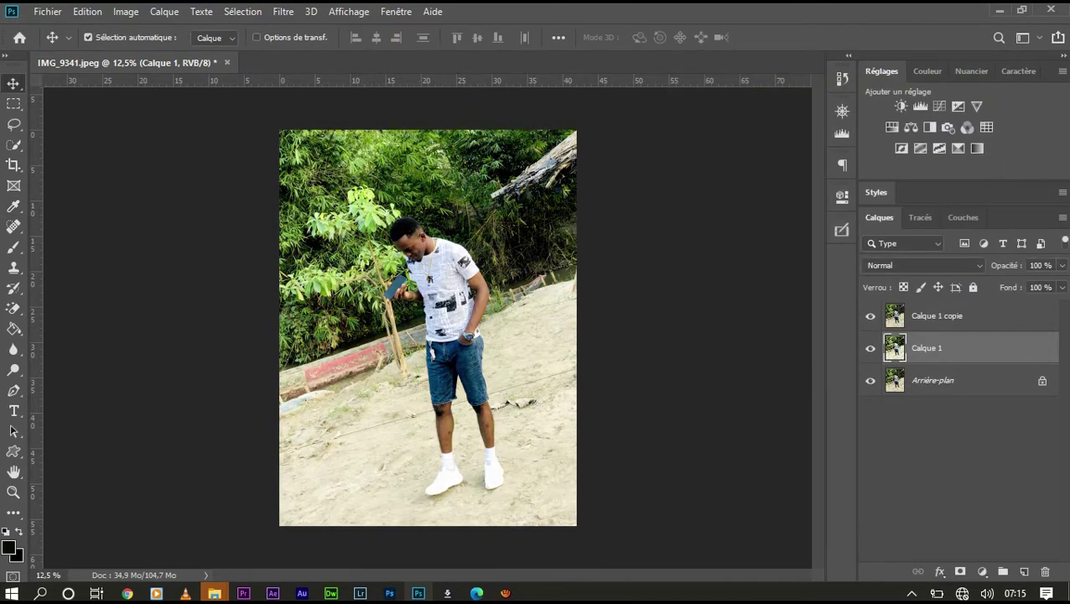
- Brighten Calque 1 copie with Levels set to 15 / 1.65 / 255
key("alt+bracketright")
key("ctrl+plus")
key("ctrl+plus")
key("ctrl+plus")
key("ctrl+l")
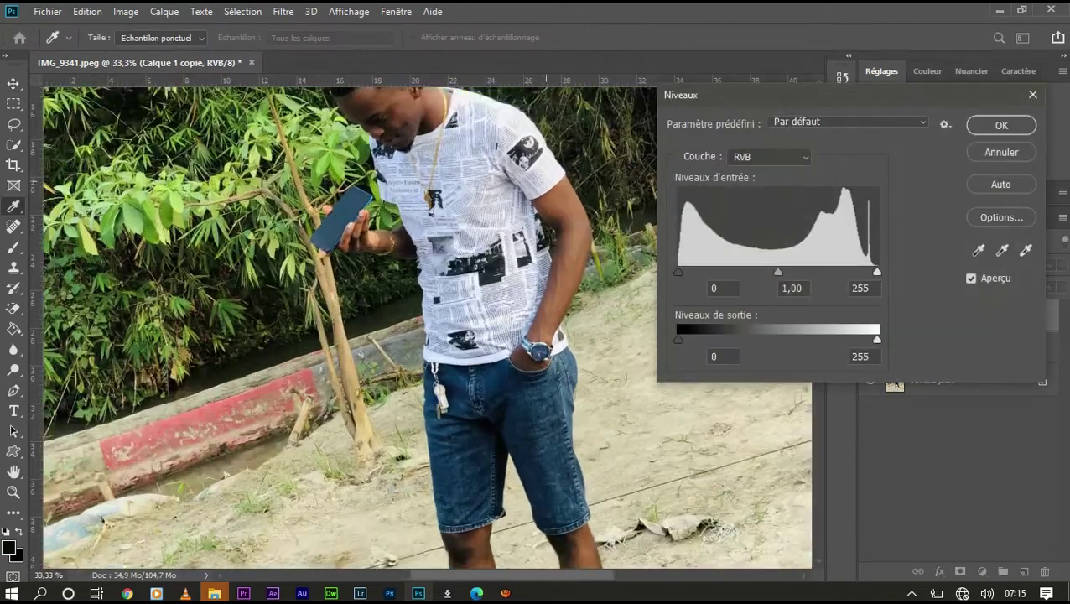
scroll(421, 327, "up", 3)
left_click_drag(778, 272, 752, 272)
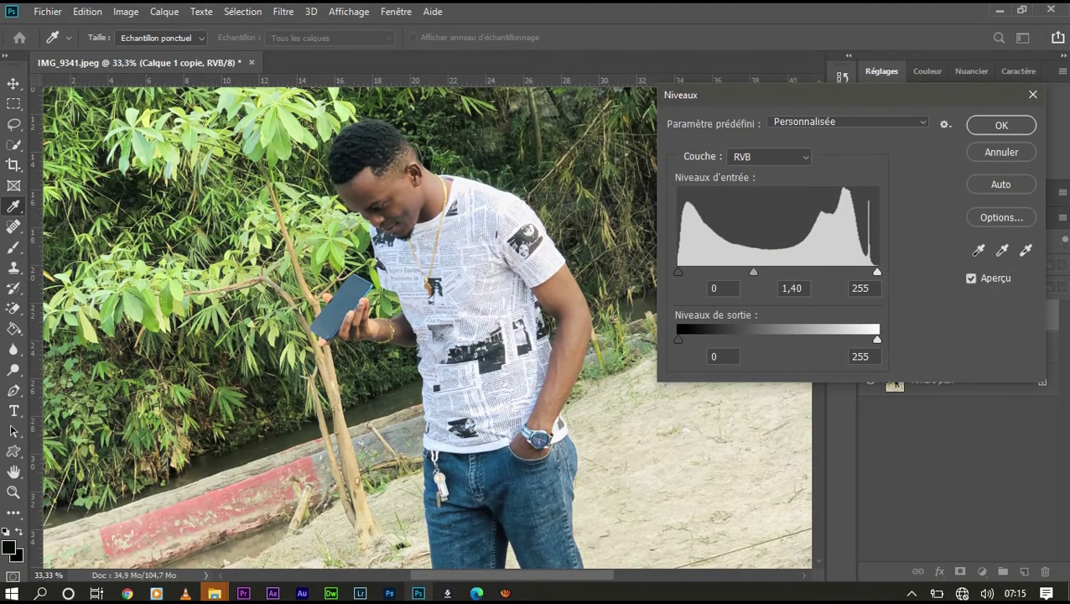
type("15")
key("Tab")
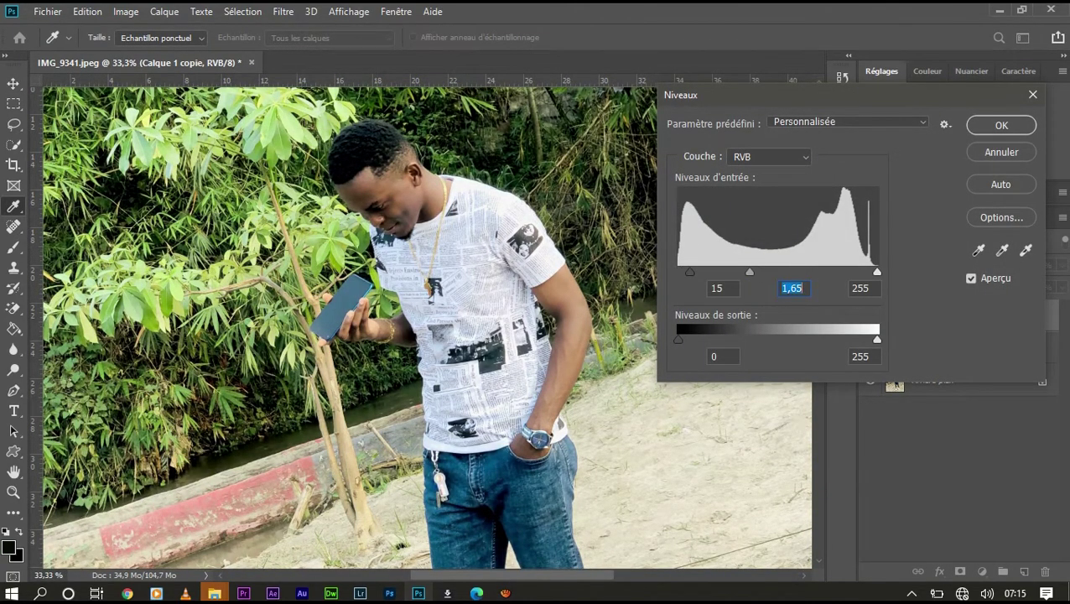
left_click(1001, 125)
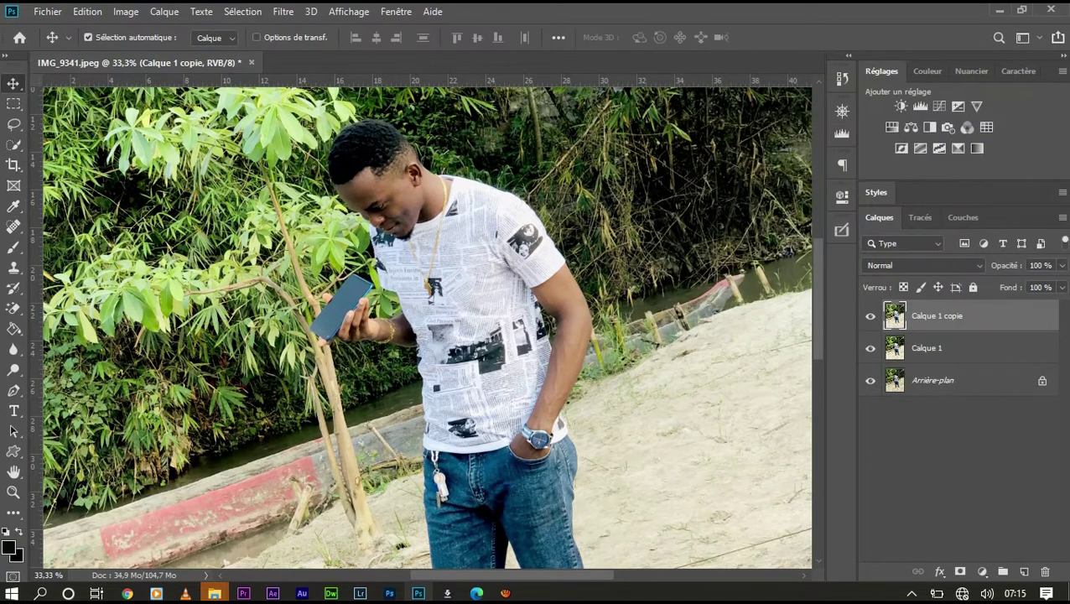
- Add a black layer mask to Calque 1 copie and set up a 178 px soft white brush
left_click(960, 571, "alt")
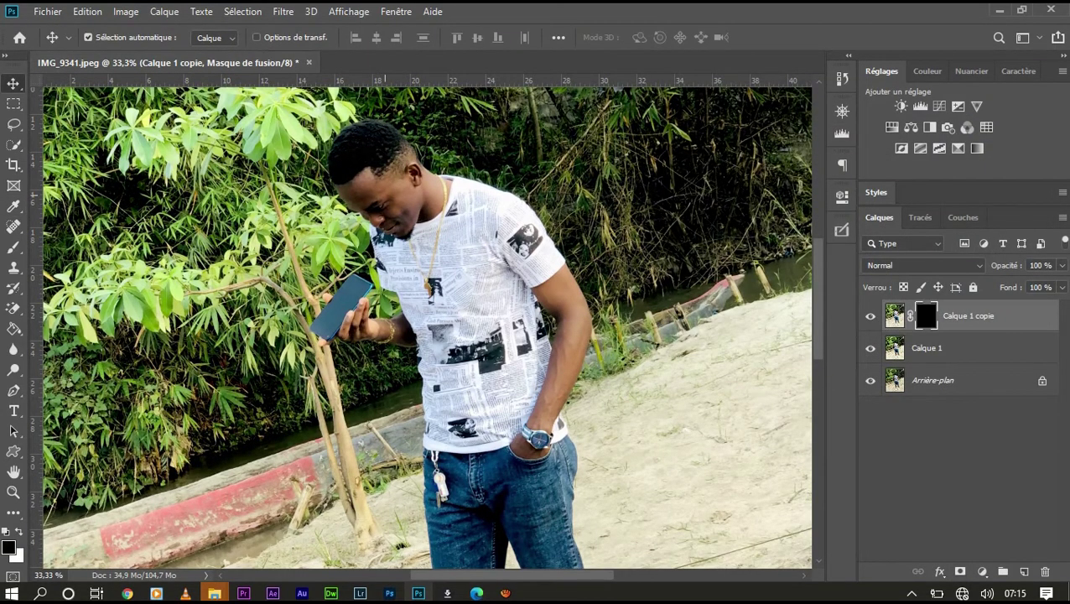
key("b")
right_click(471, 265)
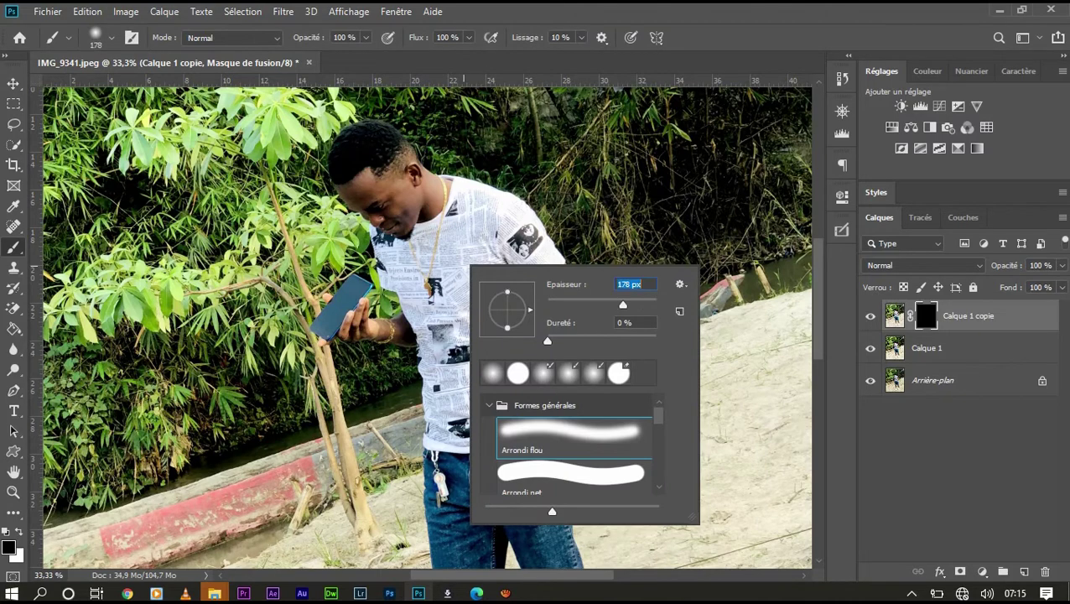
key("Return")
scroll(402, 217, "up", 3)
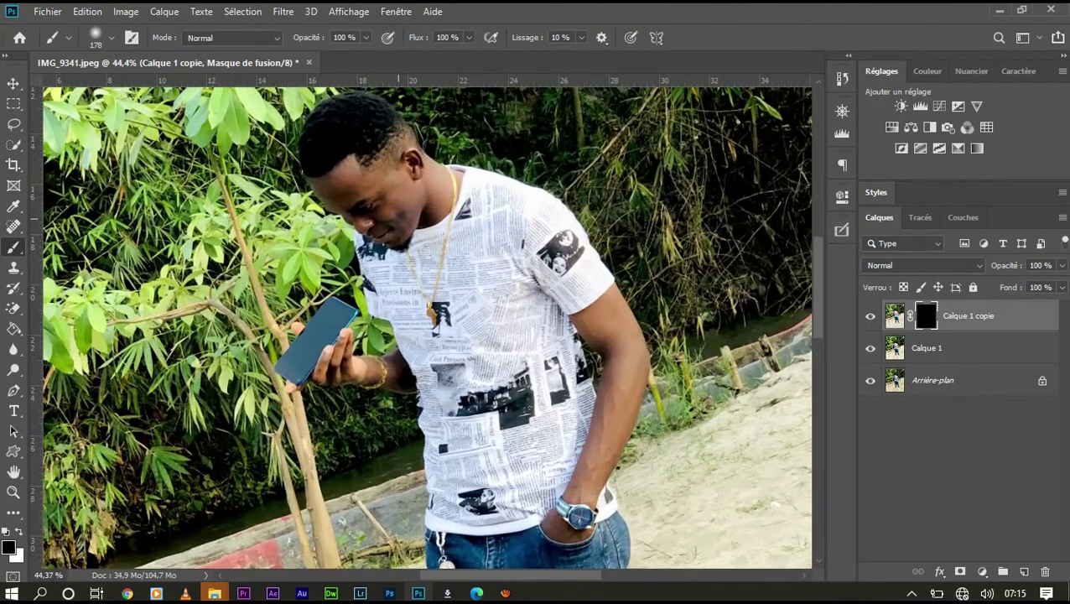
key("x")
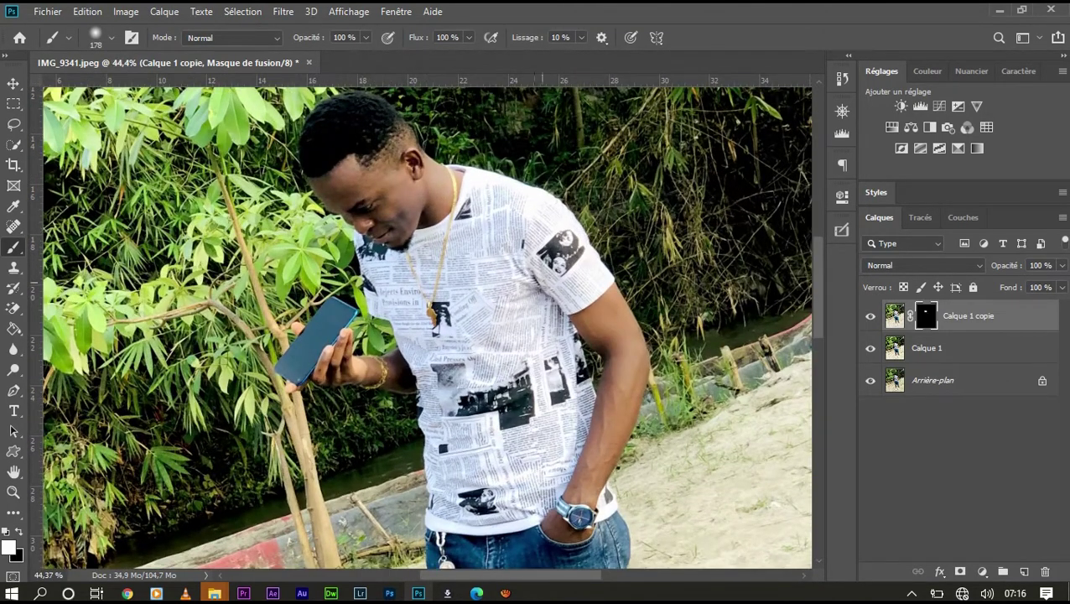
- Paint white over the man's body and torso to reveal the brightened layer
left_click_drag(593, 319, 574, 528)
scroll(575, 503, "down", 2)
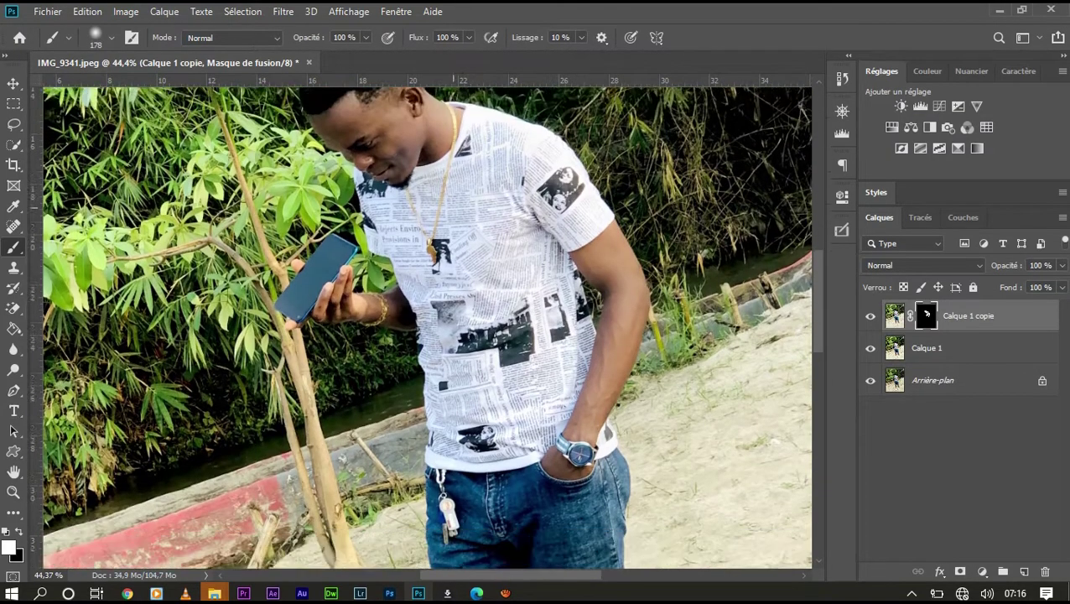
left_click_drag(458, 319, 388, 336)
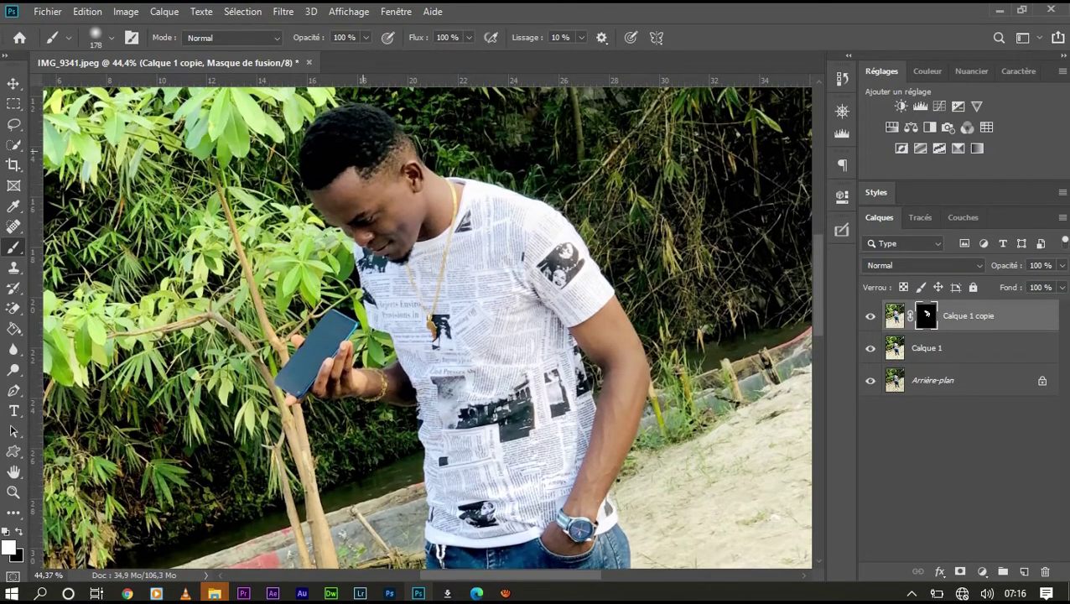
scroll(428, 327, "down", 3)
scroll(427, 327, "down", 3)
left_click_drag(470, 344, 503, 453)
left_click_drag(620, 336, 637, 478)
scroll(631, 327, "down", 1)
scroll(645, 378, "down", 1)
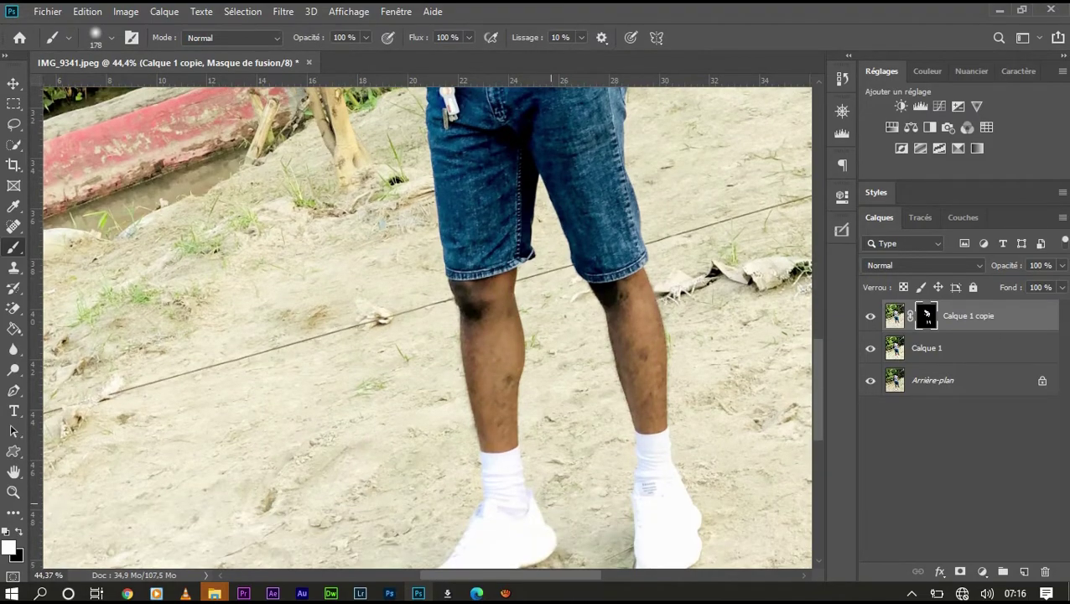
scroll(428, 326, "down", 1)
scroll(428, 327, "up", 2)
- Fit the photo on screen and toggle the two upper layers to compare the result
key("ctrl+minus")
key("ctrl+minus")
key("ctrl+minus")
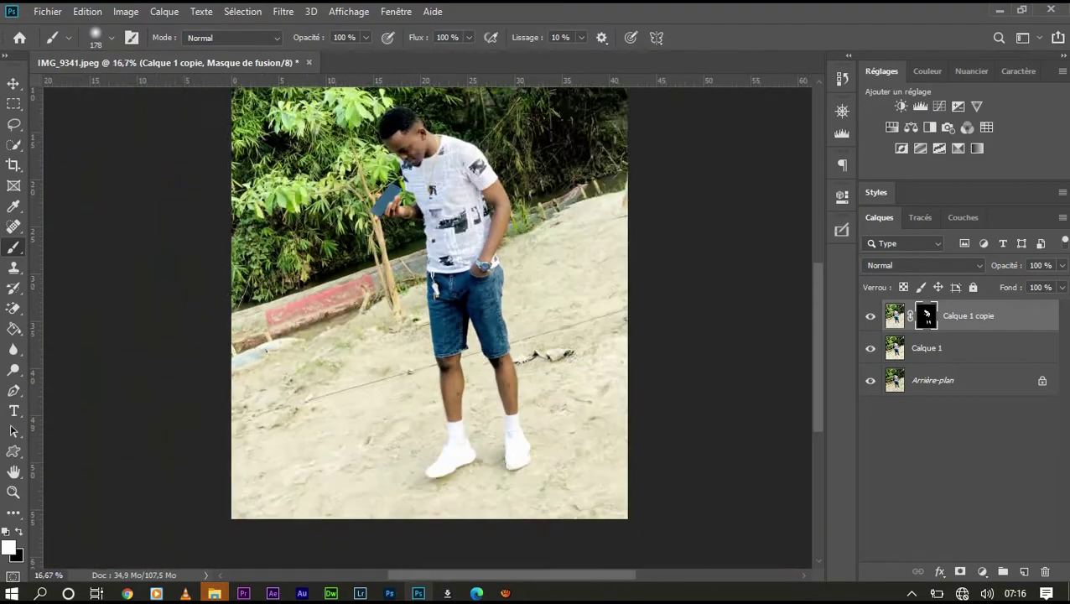
key("ctrl+minus")
left_click(869, 380, "alt")
left_click(869, 380, "alt")
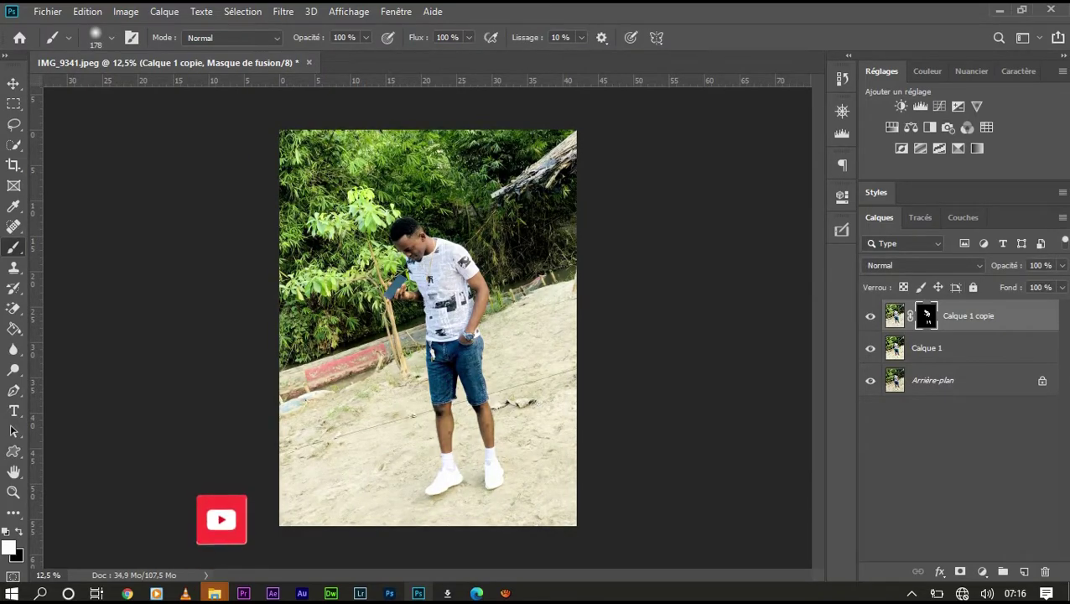
- Stamp all visible layers into Calque 2, duplicate it twice and select the top copy
key("ctrl+shift+alt+e")
key("ctrl+plus")
key("ctrl+plus")
key("ctrl+plus")
key("ctrl+plus")
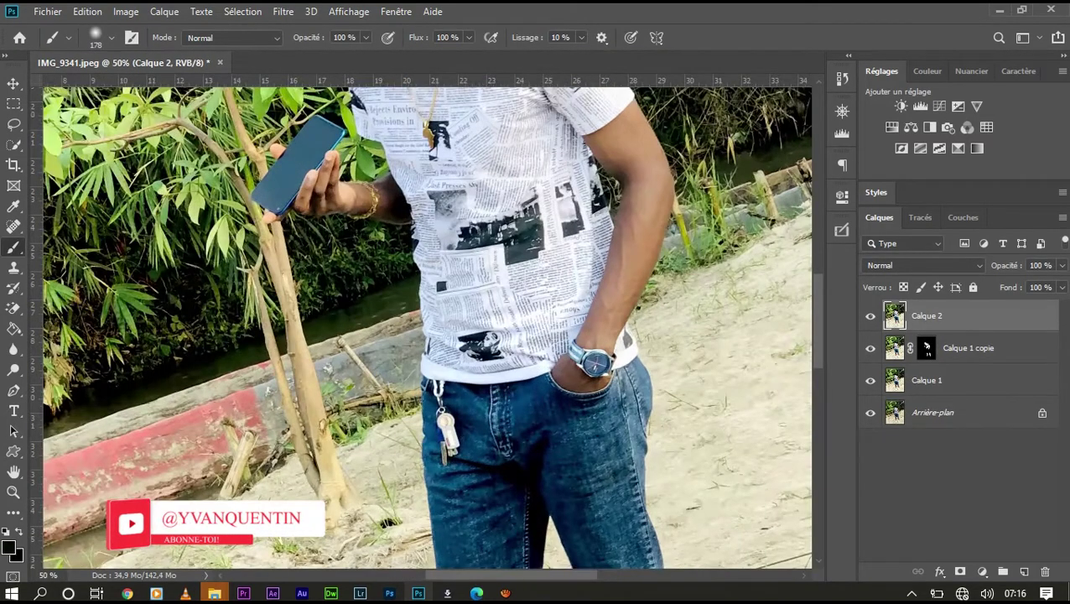
key("ctrl+j")
key("ctrl+j")
left_click(936, 347)
left_click(939, 315)
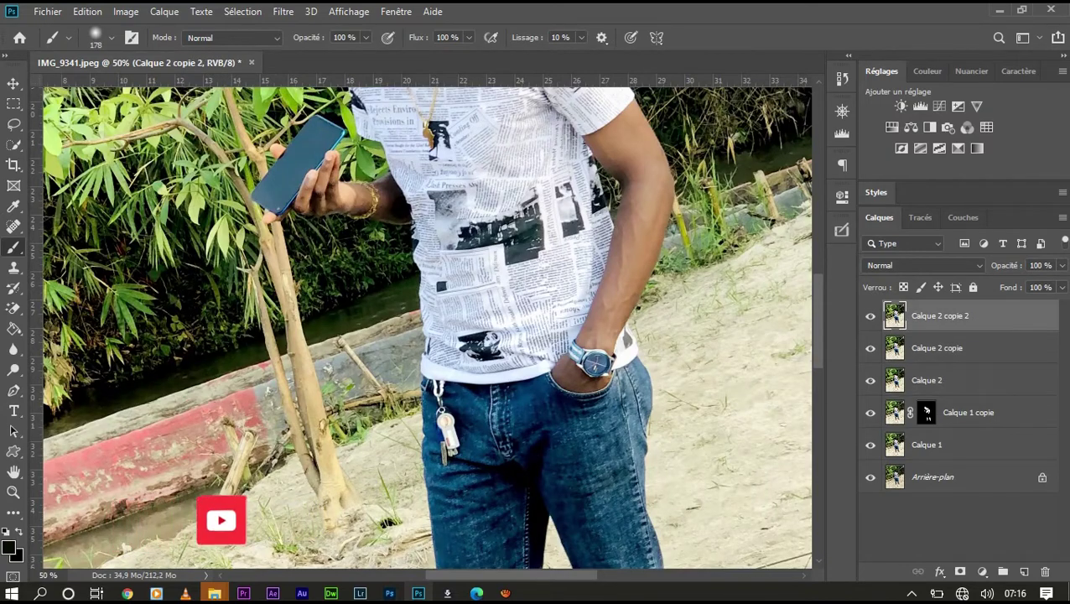
scroll(428, 327, "down", 10)
key("ctrl+plus")
- Start a Pen path with curved anchors along the shoe edge
key("p")
left_click_drag(574, 178, 582, 185)
left_click_drag(598, 227, 608, 235)
key("ctrl+plus")
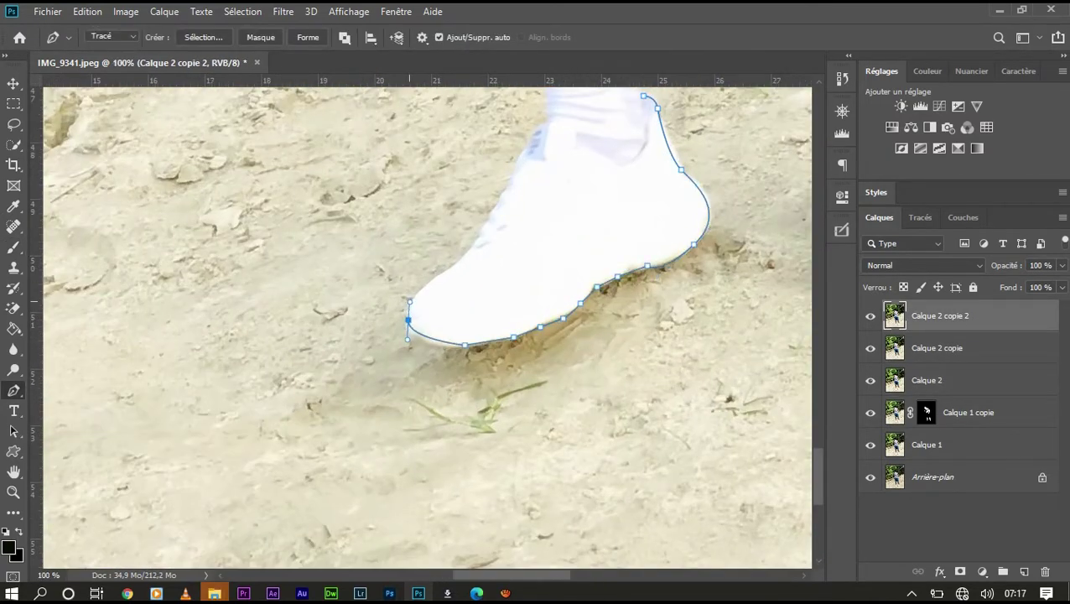
scroll(428, 327, "up", 4)
scroll(428, 327, "up", 4)
scroll(427, 327, "up", 4)
scroll(427, 327, "up", 4)
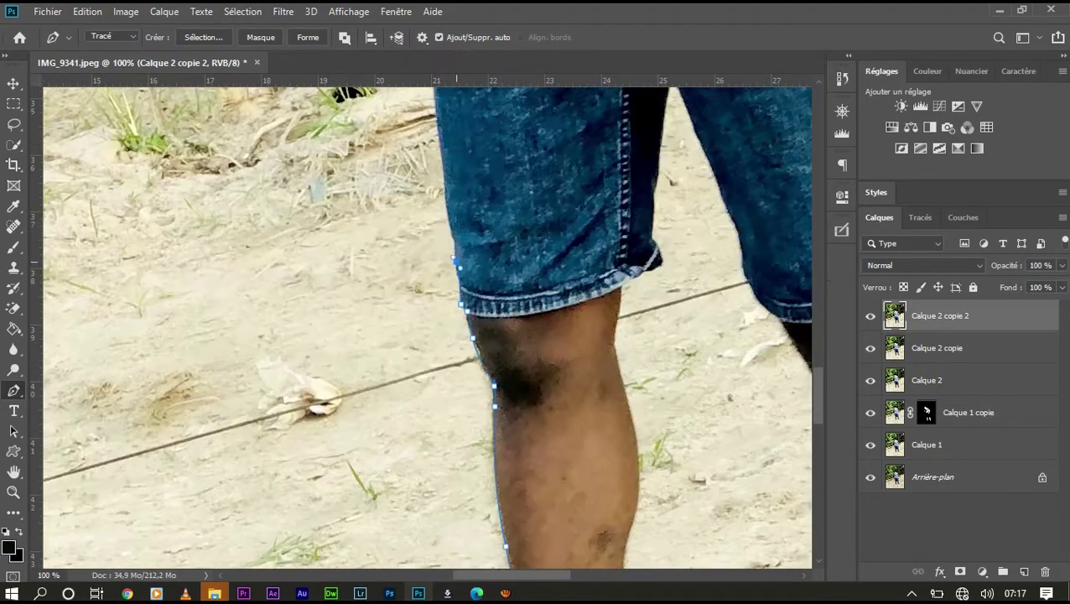
scroll(427, 327, "up", 5)
scroll(427, 327, "up", 5)
scroll(428, 327, "up", 5)
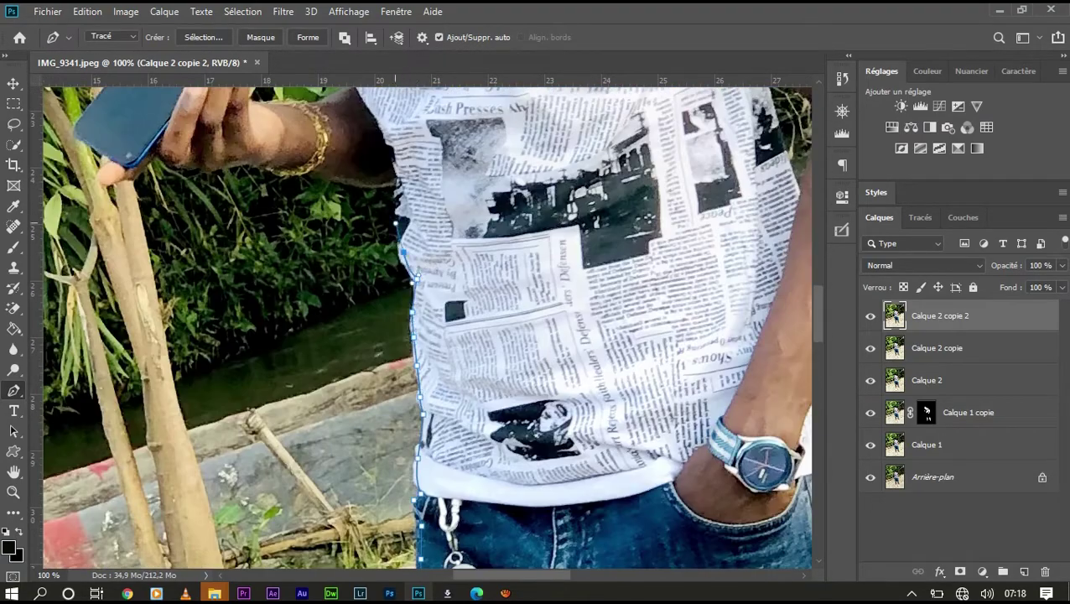
- Place path anchors along the white shirt cuff near the hand and phone
key("ctrl+plus")
scroll(427, 327, "left", 8)
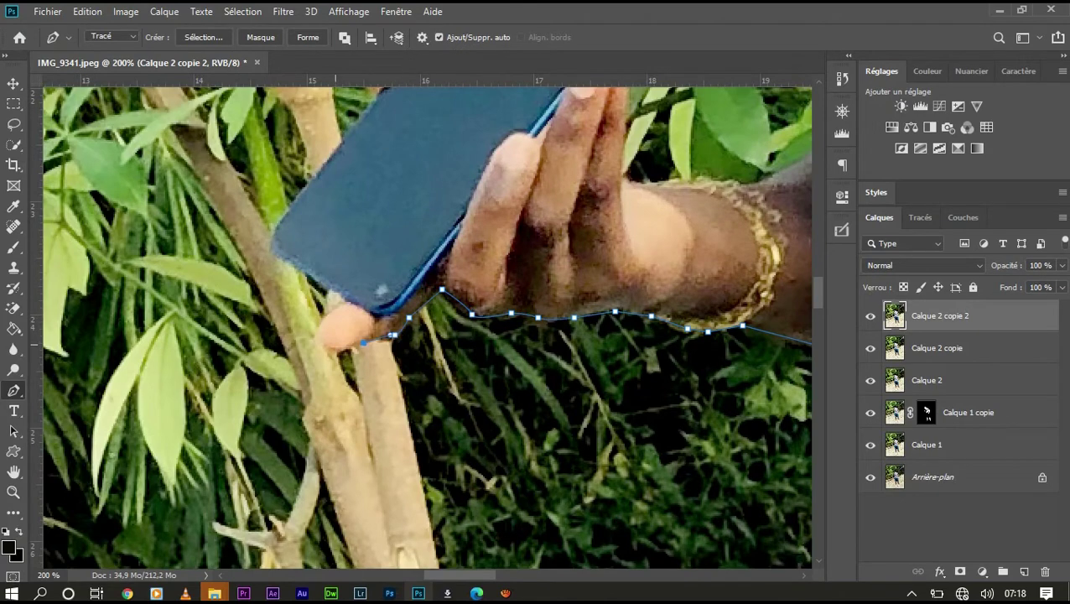
scroll(369, 211, "up", 3)
scroll(405, 151, "up", 4)
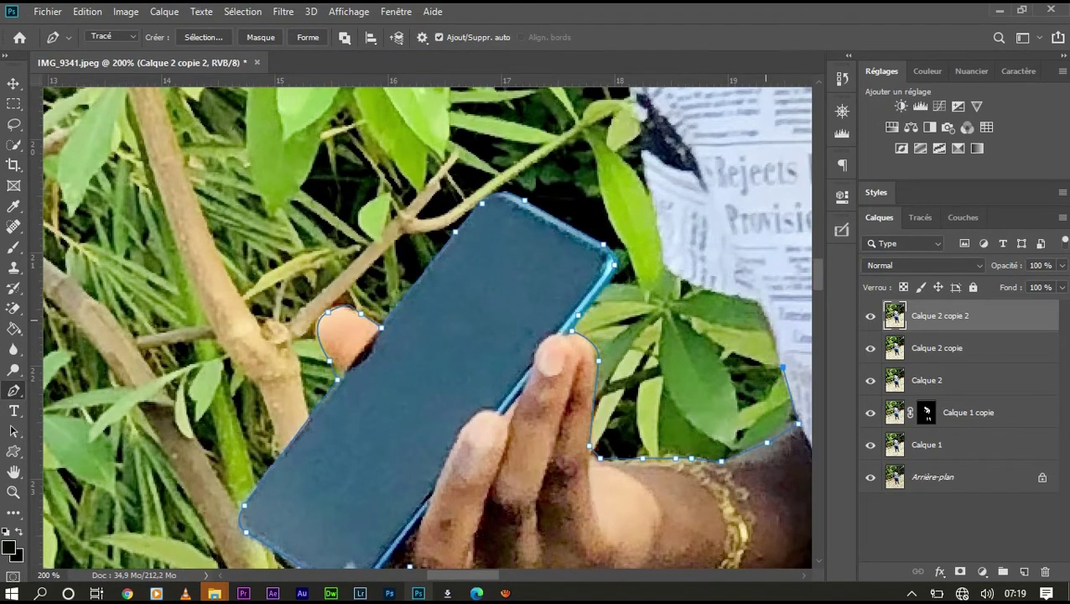
scroll(428, 327, "up", 6)
scroll(428, 327, "up", 3)
scroll(428, 326, "up", 4)
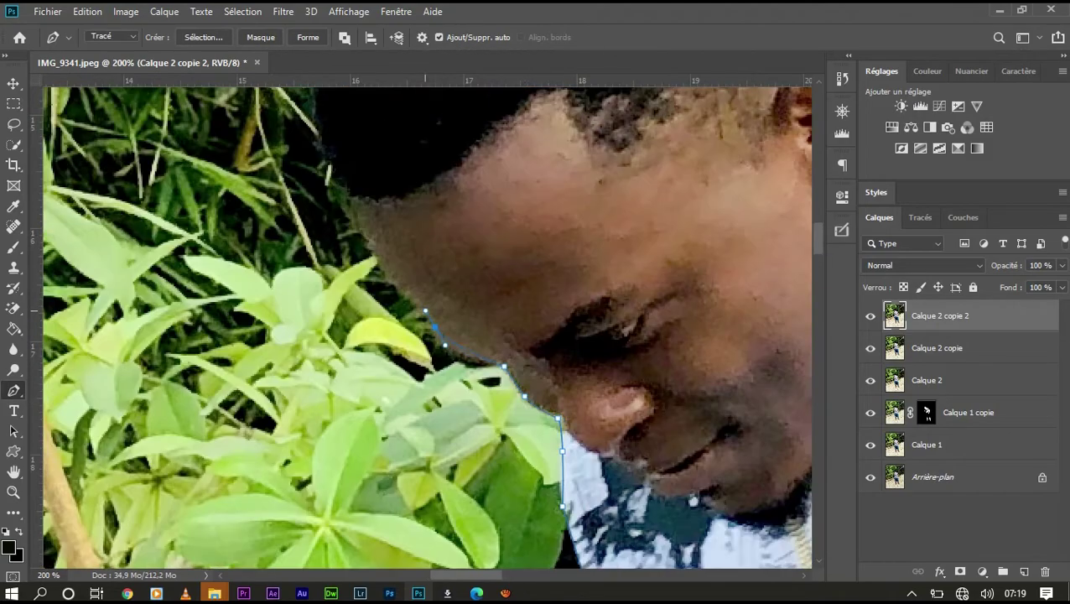
scroll(425, 327, "up", 1)
scroll(425, 328, "up", 4)
scroll(425, 328, "up", 4)
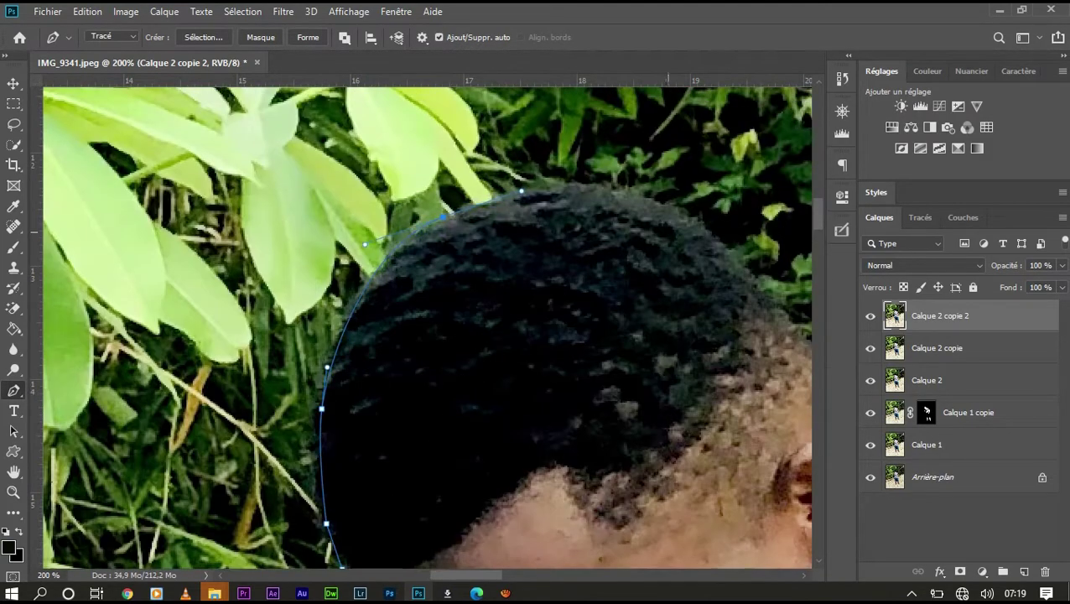
scroll(425, 328, "right", 7)
scroll(425, 328, "right", 3)
scroll(425, 328, "down", 2)
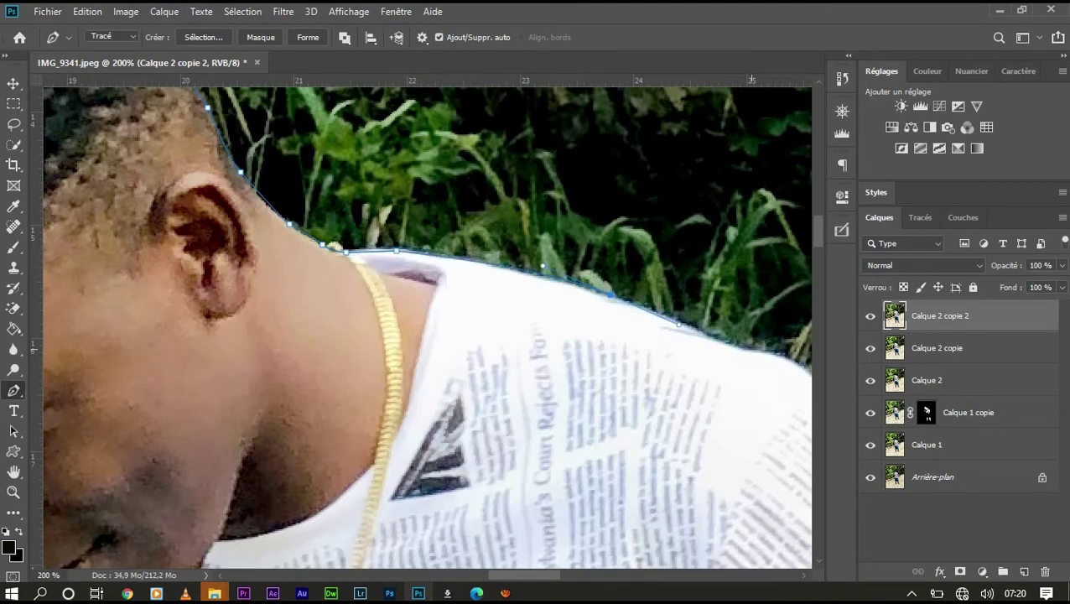
scroll(425, 327, "right", 4)
scroll(425, 327, "down", 2)
scroll(425, 327, "down", 3)
scroll(425, 328, "right", 3)
scroll(425, 328, "down", 4)
scroll(425, 328, "down", 1)
left_click(323, 382)
left_click(325, 405)
left_click(350, 449)
left_click(357, 470)
left_click(367, 510)
scroll(367, 510, "down", 4)
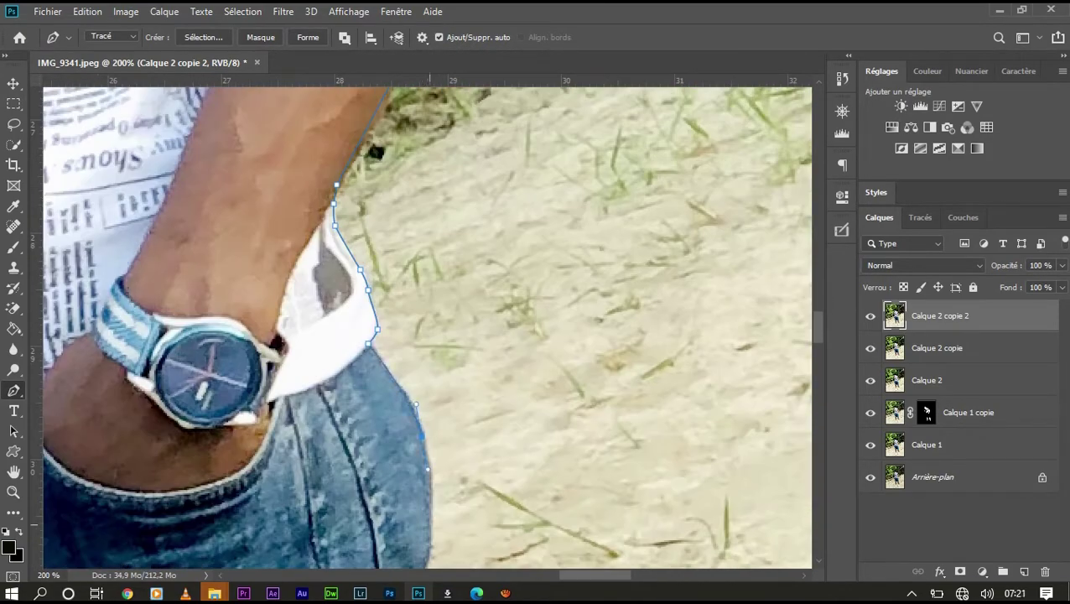
scroll(426, 328, "down", 6)
- Extend the path down the jeans and lower leg and around the shoe bottom
left_click(390, 360)
left_click(393, 394)
scroll(426, 328, "down", 4)
left_click(384, 275)
scroll(426, 328, "down", 4)
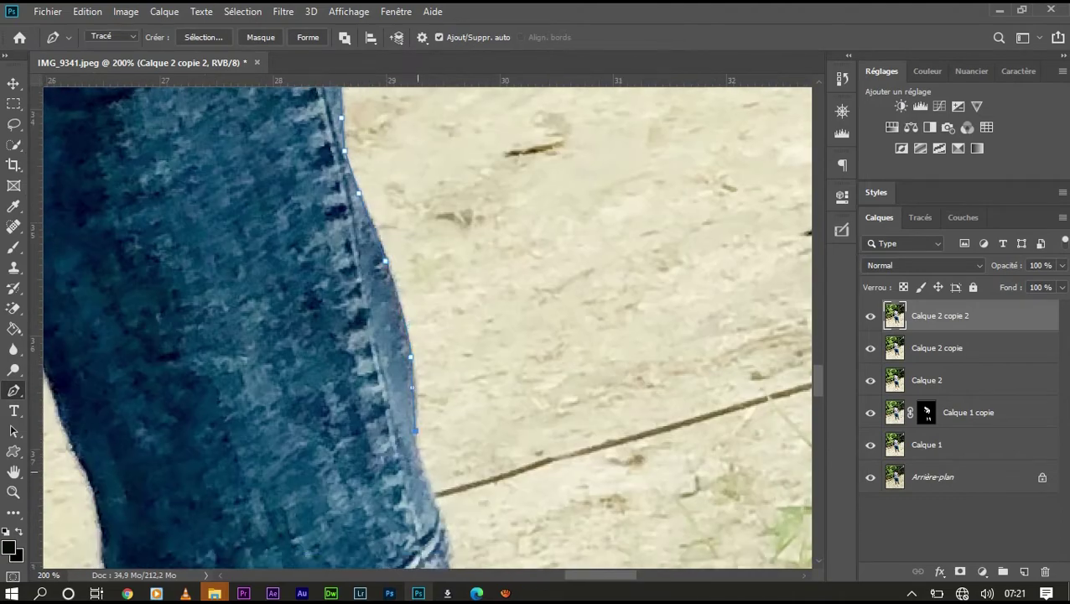
scroll(426, 328, "down", 4)
scroll(426, 328, "down", 4)
scroll(425, 327, "down", 4)
left_click(326, 192)
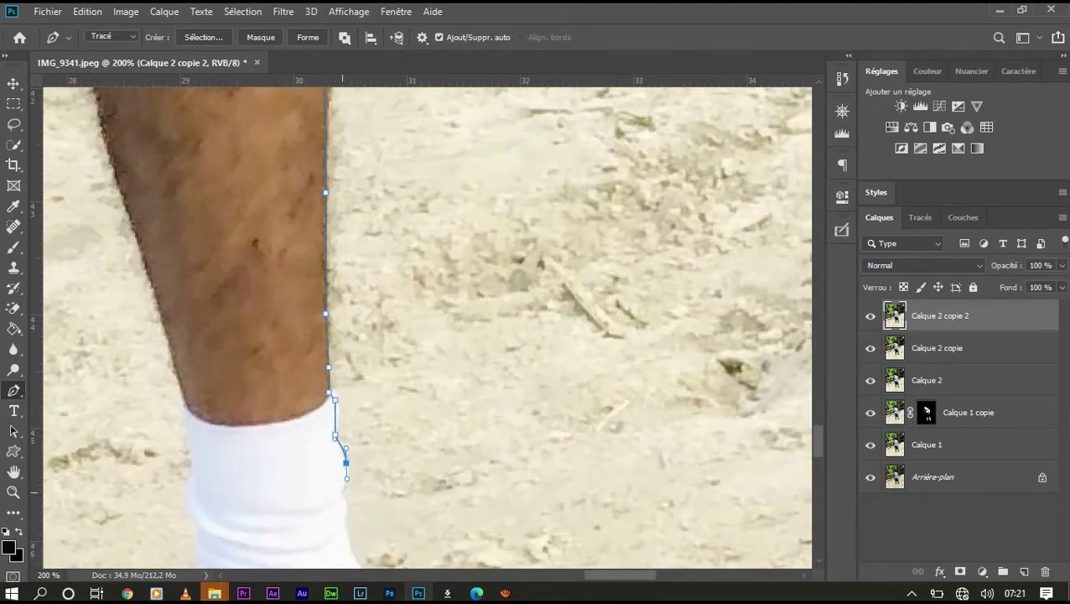
scroll(426, 328, "down", 4)
scroll(426, 328, "down", 2)
left_click(363, 241)
left_click(422, 331)
scroll(425, 328, "down", 2)
left_click(497, 433)
left_click(366, 485)
left_click(269, 379)
- Carry the path up the other side of the leg and convert it to a selection
left_click(265, 233)
scroll(426, 328, "up", 5)
left_click(388, 232)
scroll(426, 328, "up", 8)
scroll(425, 328, "up", 5)
scroll(426, 328, "up", 6)
scroll(426, 328, "left", 2)
scroll(426, 327, "up", 1)
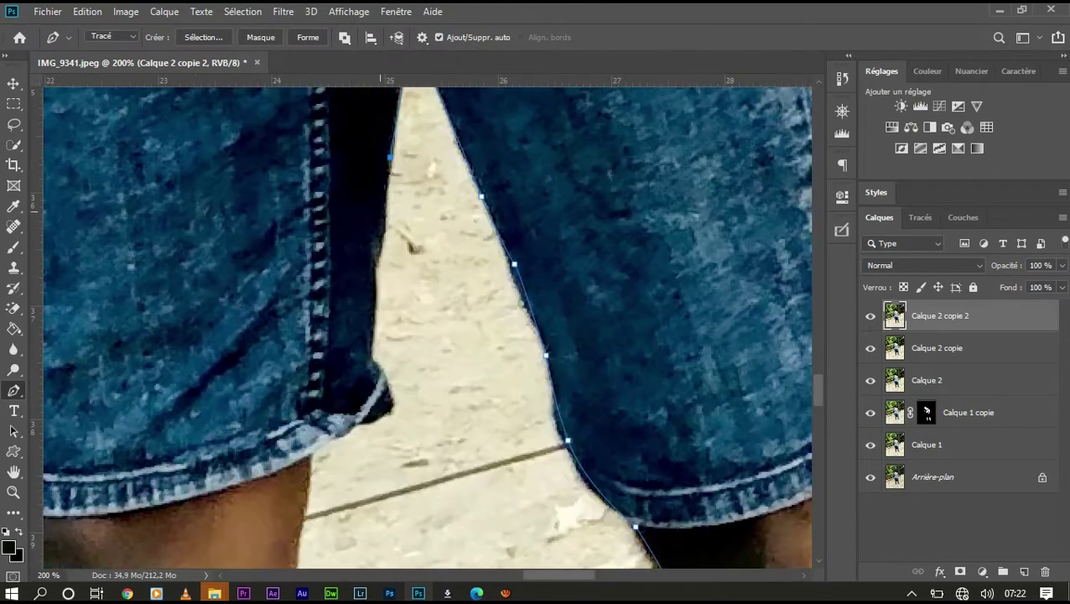
scroll(425, 328, "down", 4)
scroll(426, 328, "down", 3)
scroll(426, 328, "down", 3)
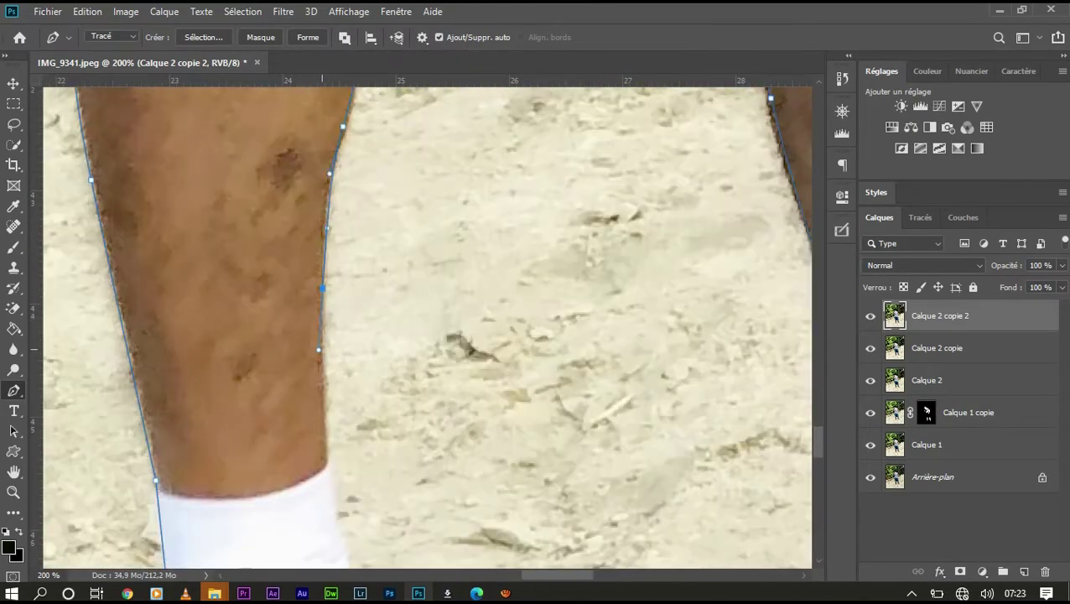
scroll(426, 328, "down", 2)
right_click(327, 218)
key("Return")
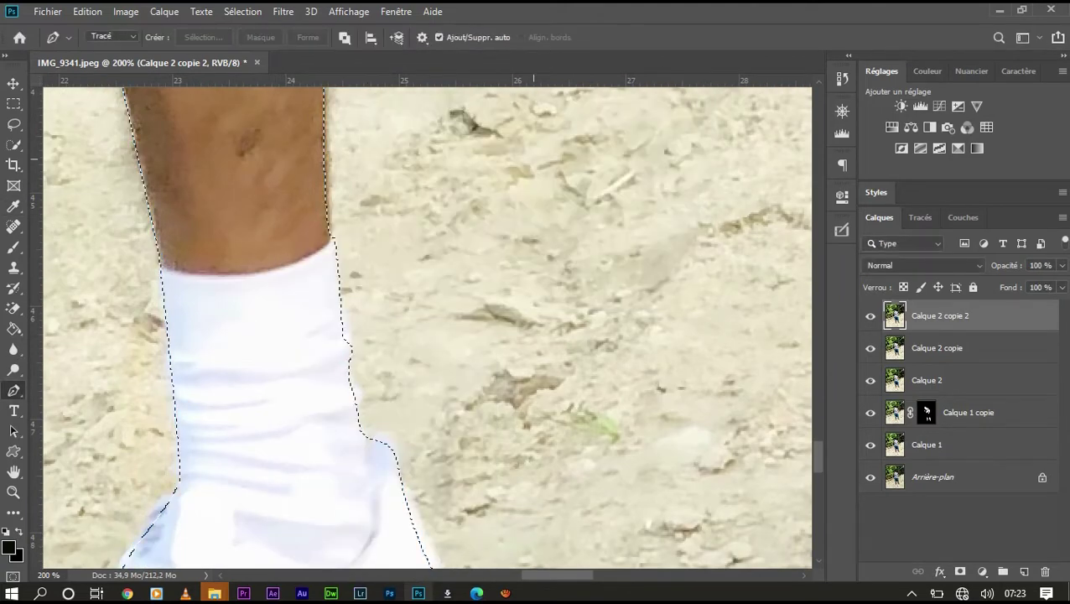
- Mask Calque 2 copie 2 to the man's selection, view it alone, then restore all layers and select Calque 2 copie
left_click(960, 571)
left_click(869, 444)
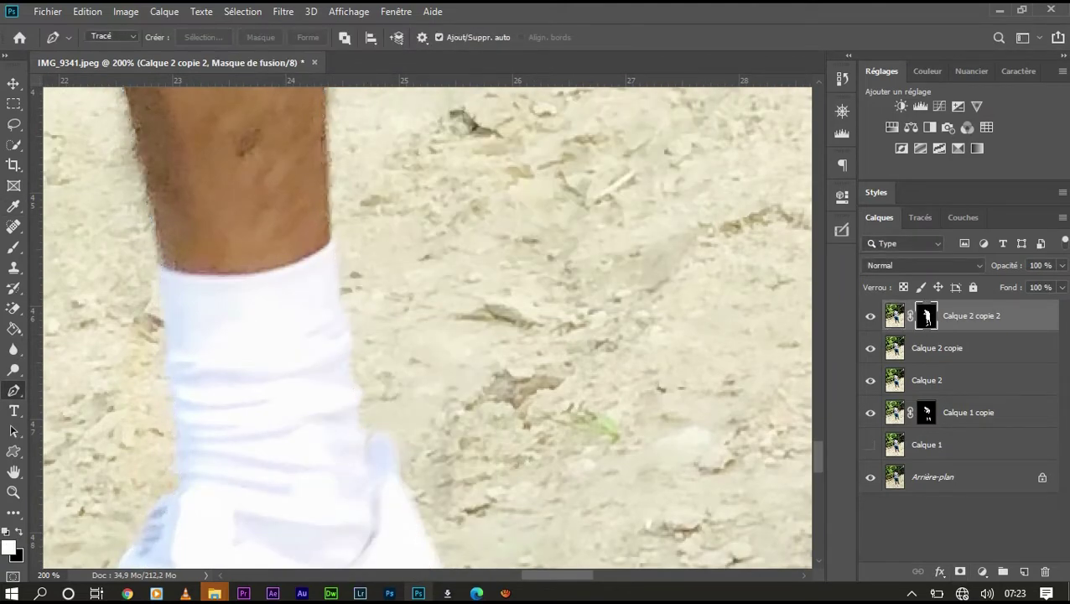
key("ctrl+minus")
key("ctrl+minus")
key("ctrl+minus")
key("ctrl+minus")
key("ctrl+minus")
key("ctrl+minus")
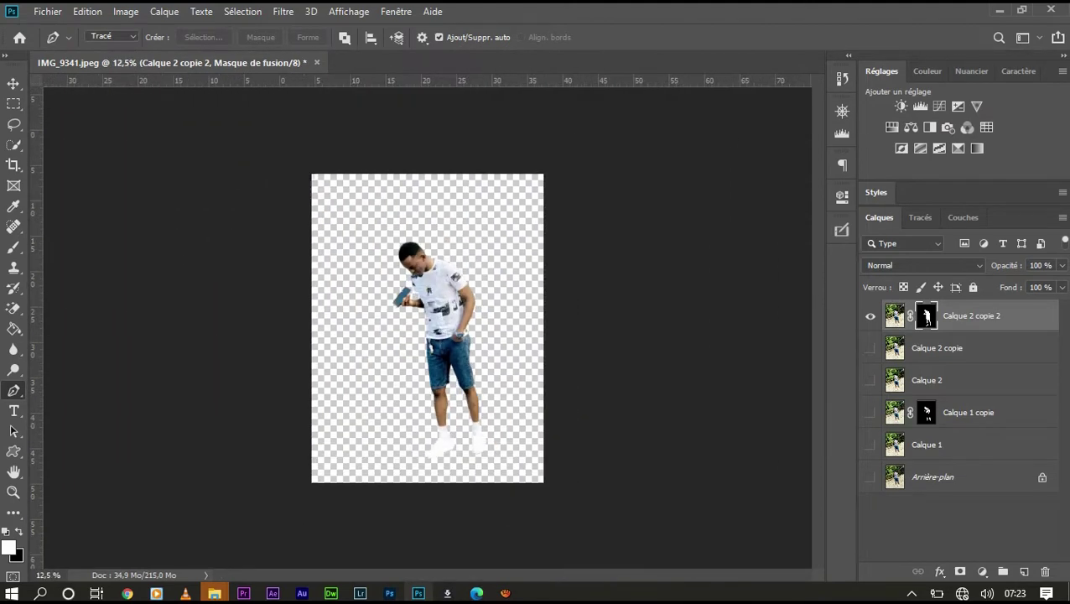
key("ctrl+plus")
key("ctrl+minus")
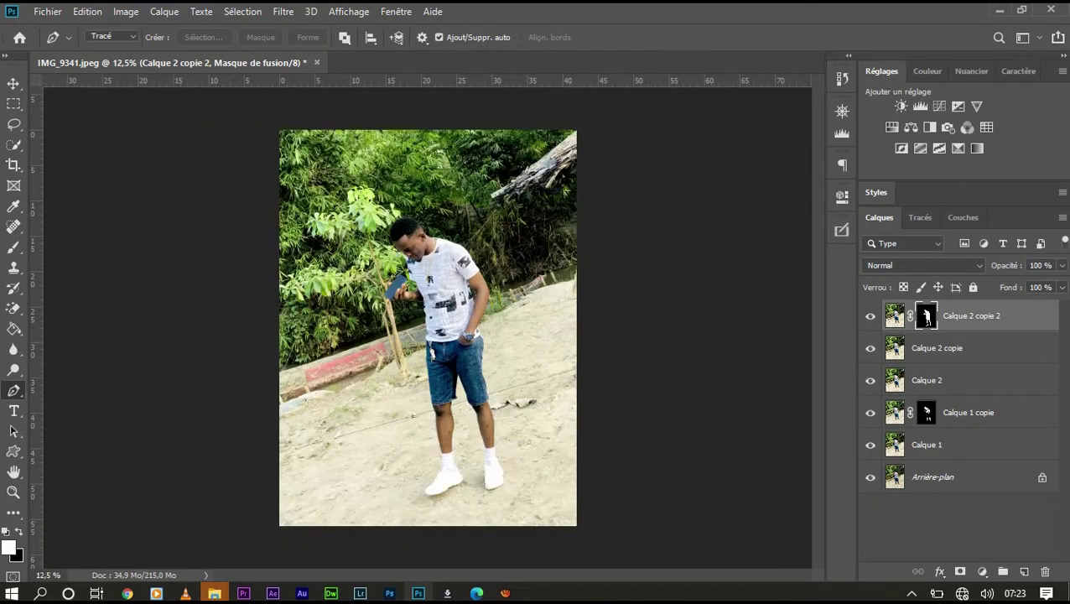
key("v")
left_click(936, 347)
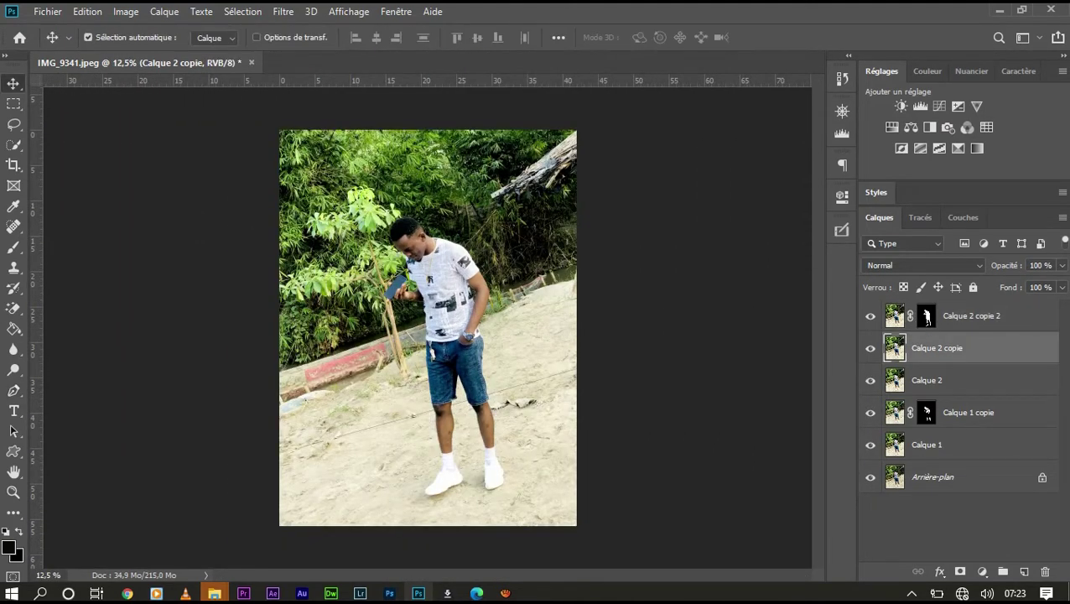
- Load the man's outline, expand it, and content-aware fill it on Calque 2 copie
left_click(926, 315, "ctrl")
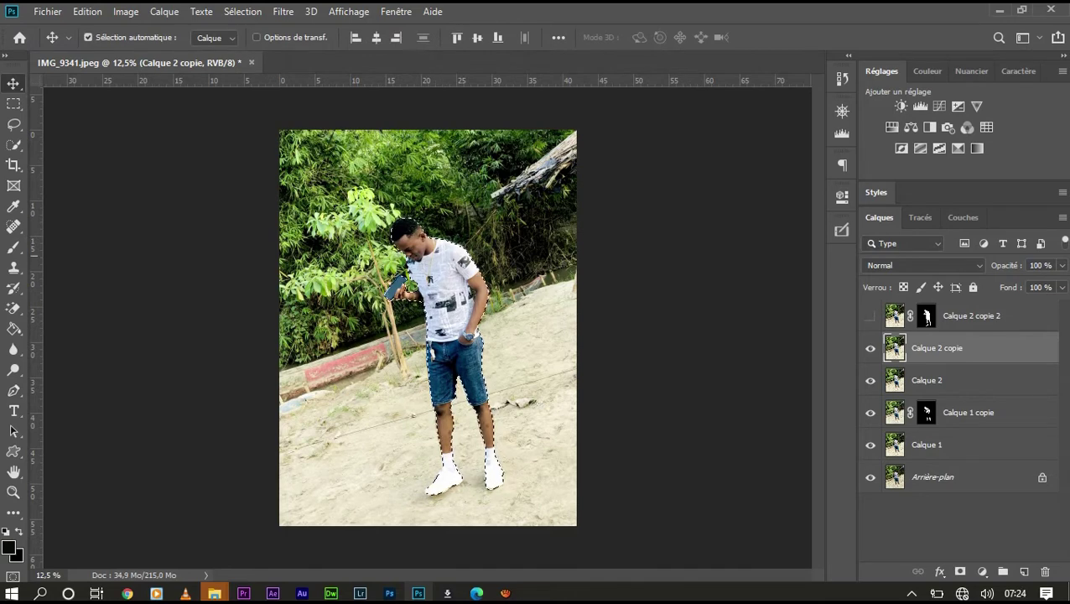
left_click(242, 11)
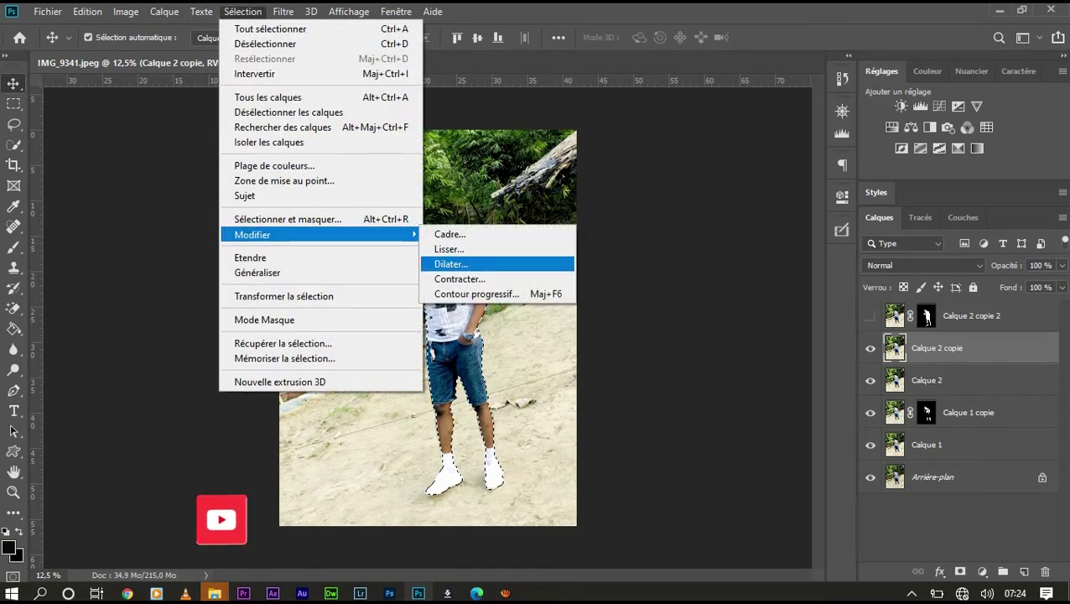
left_click(454, 264)
type("0")
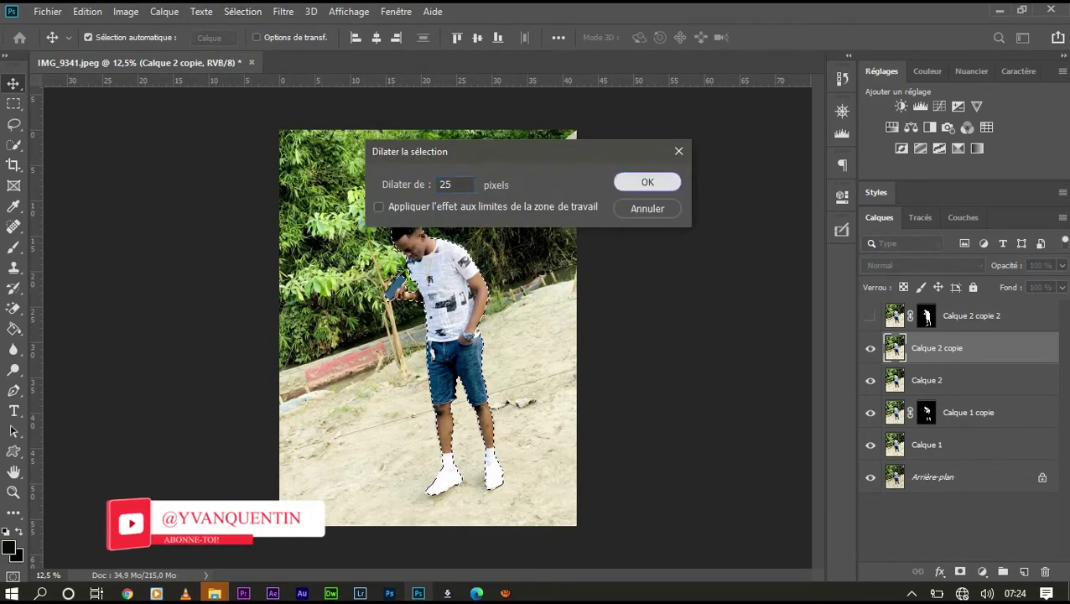
key("Return")
key("shift+F5")
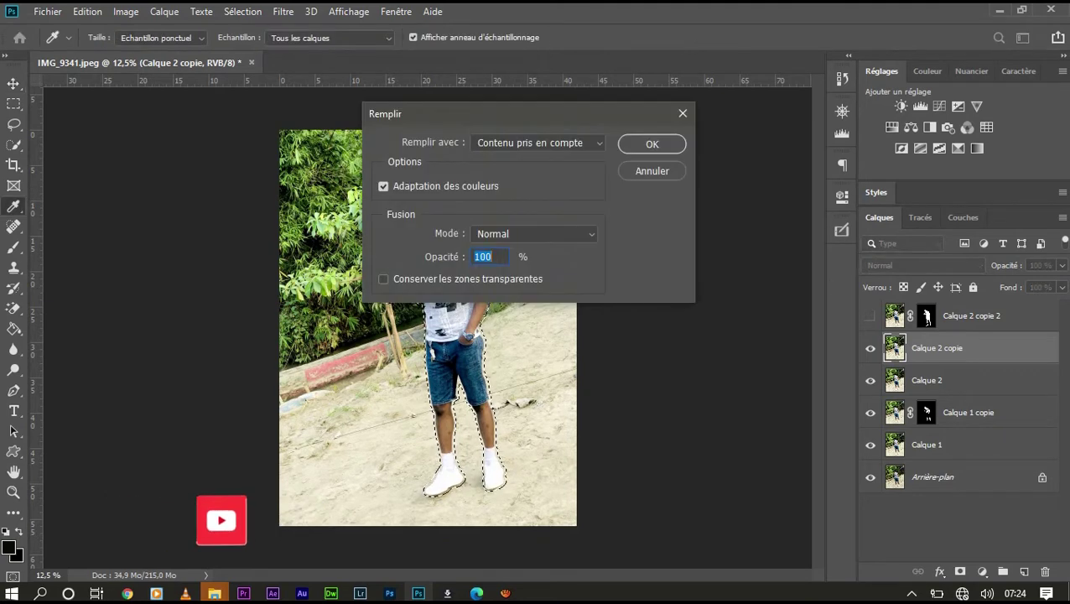
key("Return")
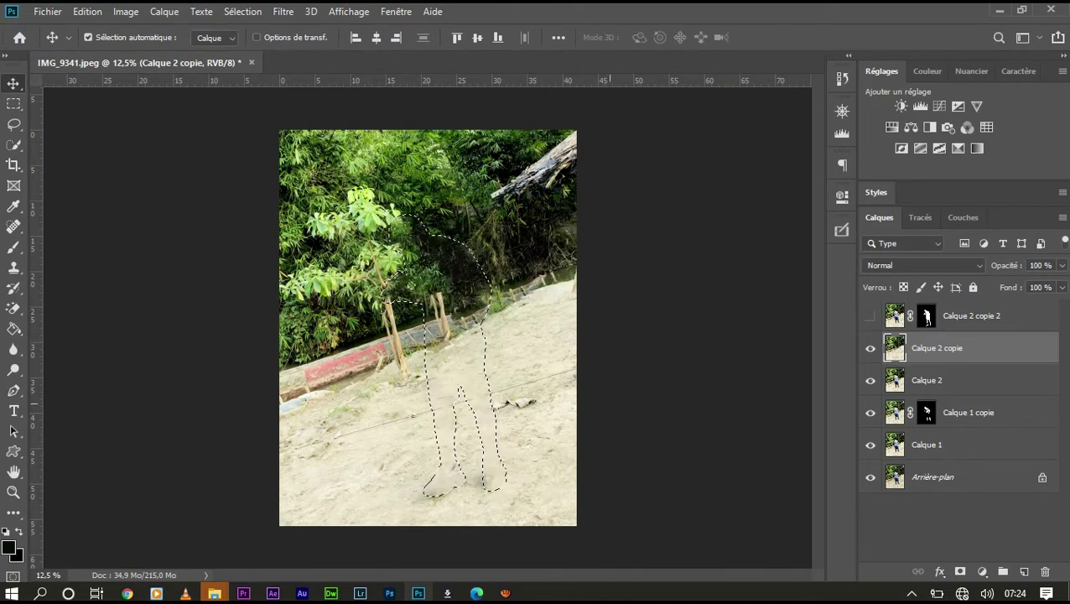
key("ctrl+d")
- Toggle the cut-out man layer to compare against the filled sand and foliage
key("ctrl+plus")
key("ctrl+plus")
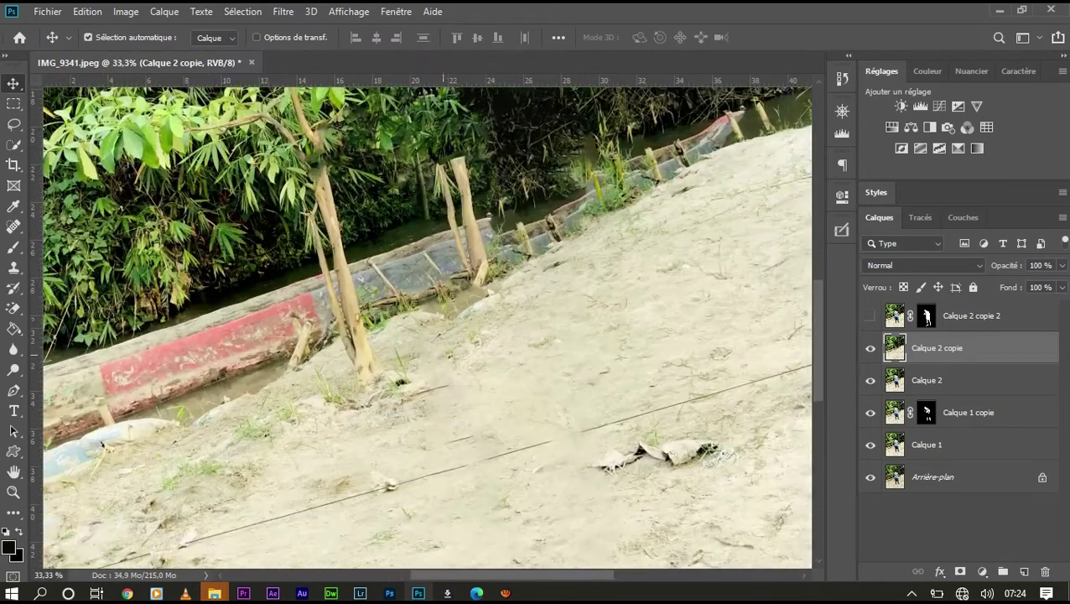
left_click(869, 316)
left_click(869, 315)
left_click(869, 315)
left_click(870, 315)
left_click(870, 315)
left_click(869, 315)
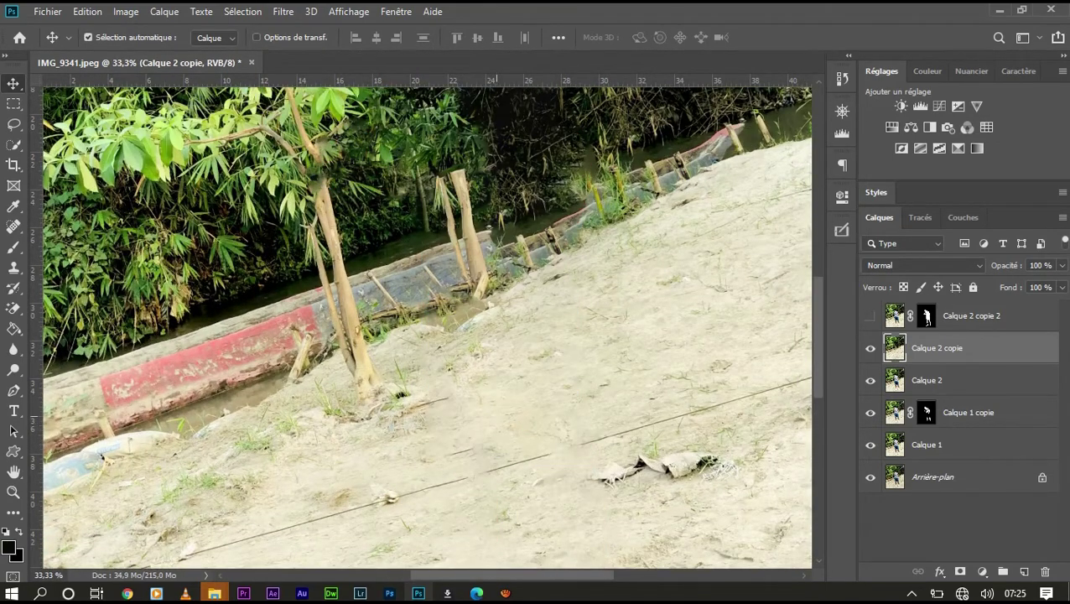
left_click_drag(419, 335, 587, 143)
- Spot-heal the wire line, the crumpled cloth and a small edge mark on the sand
key("j")
left_click_drag(311, 359, 547, 290)
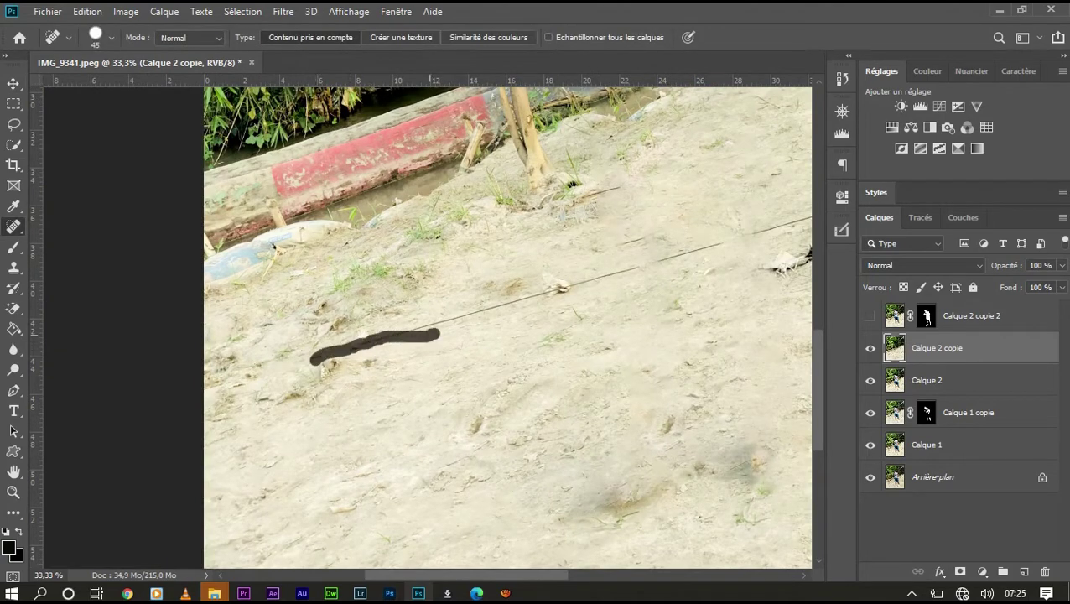
mouse_move(613, 250)
left_mouse_down()
mouse_move(633, 245)
mouse_move(235, 331)
mouse_move(630, 245)
left_mouse_up()
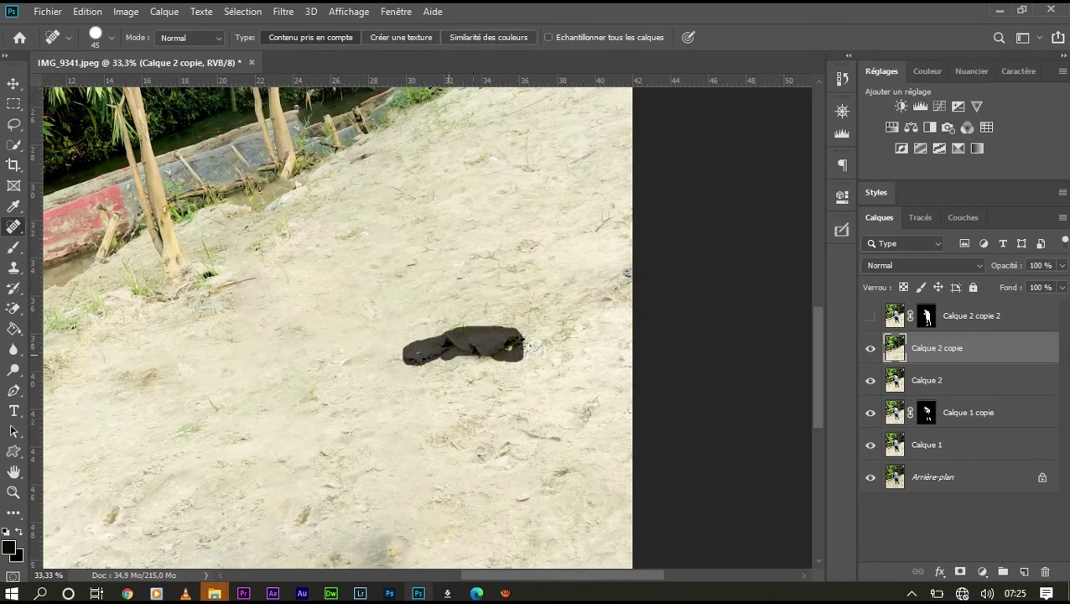
left_click_drag(506, 346, 479, 352)
left_click(624, 274)
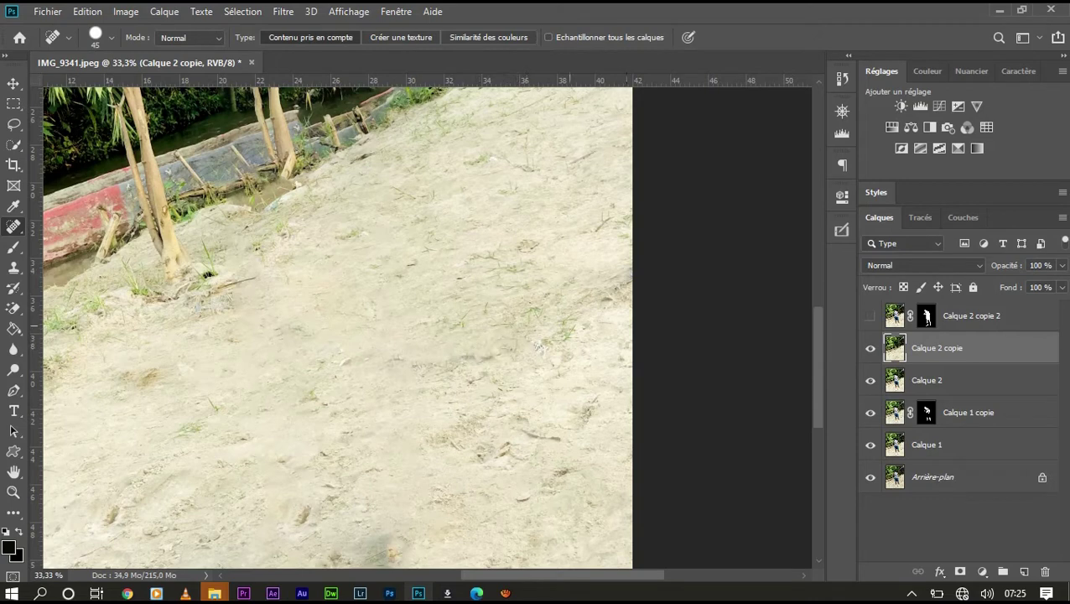
- Heal the remaining dark marks on the lower sand and turn the man's layer back on
scroll(272, 327, "down", 5)
left_click_drag(401, 319, 348, 299)
left_click_drag(282, 357, 195, 378)
left_click_drag(384, 308, 407, 337)
left_click_drag(240, 372, 272, 363)
key("ctrl+minus")
key("ctrl+minus")
key("ctrl+minus")
key("ctrl+minus")
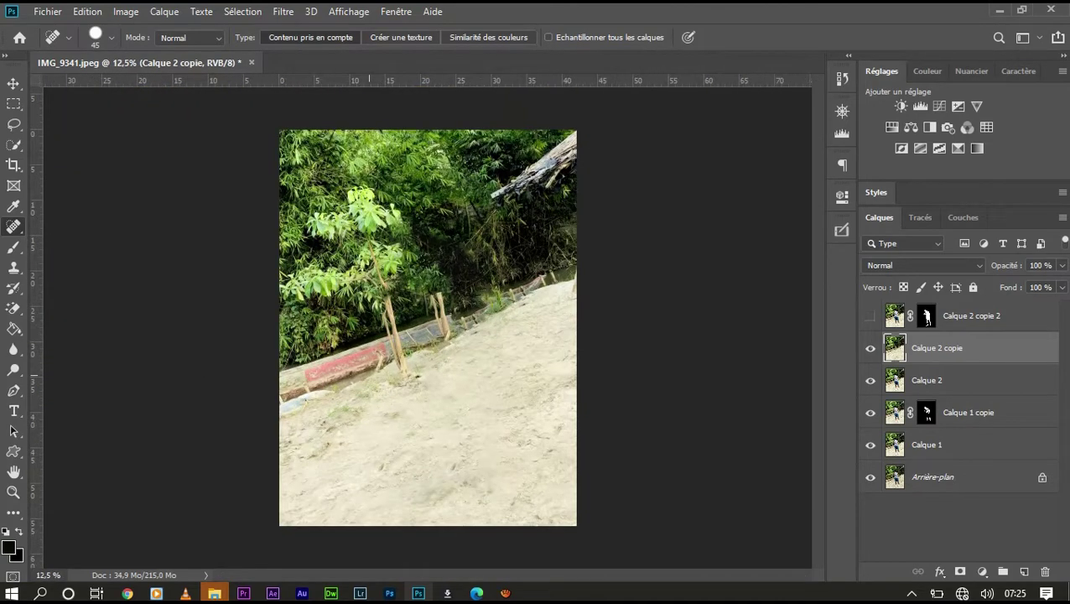
left_click(870, 316)
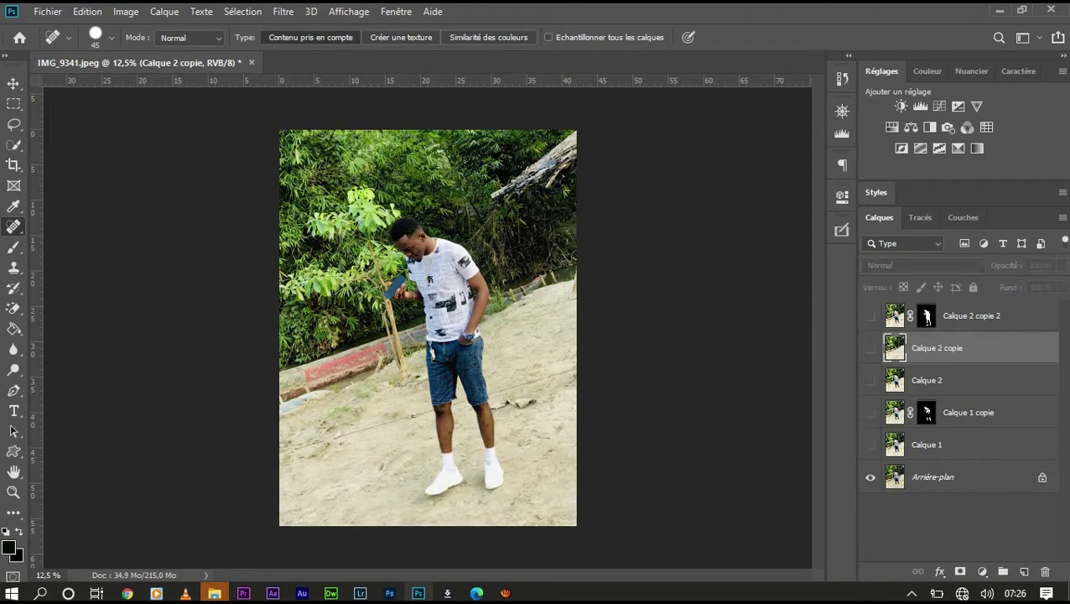
- Add a layer mask to Calque 2 copie and set up a black brush near the feet
left_click(959, 571)
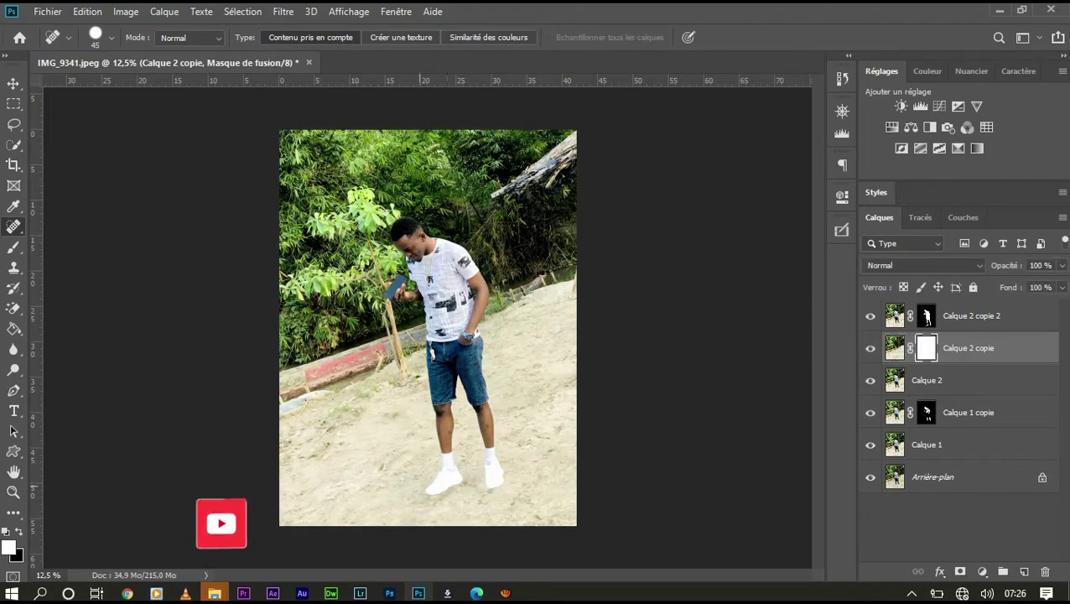
right_click(432, 364)
key("Escape")
key("ctrl+plus")
key("ctrl+plus")
key("ctrl+plus")
scroll(428, 326, "down", 5)
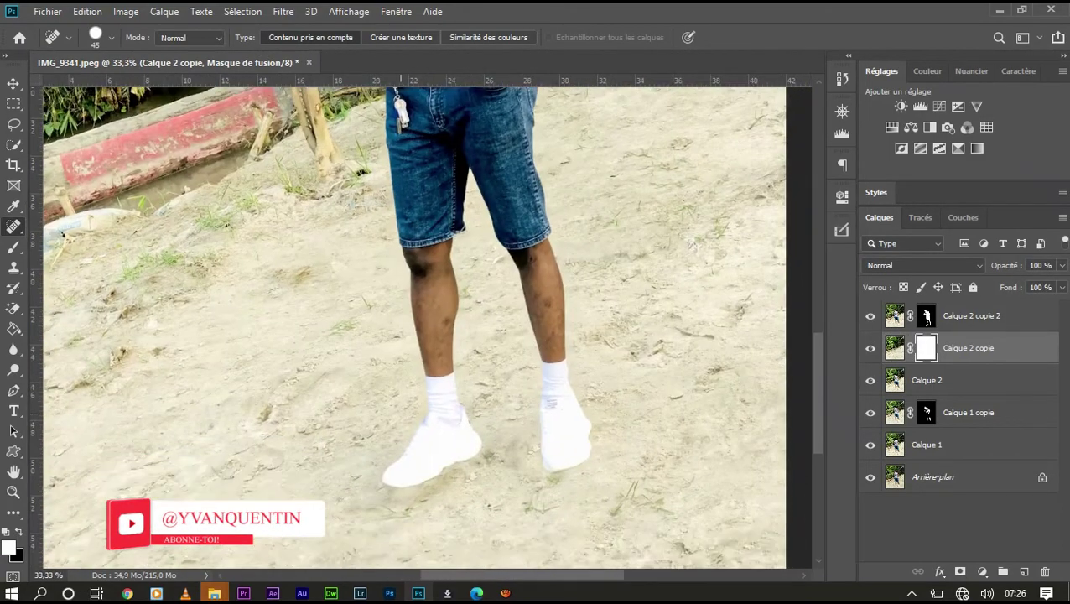
key("b")
key("x")
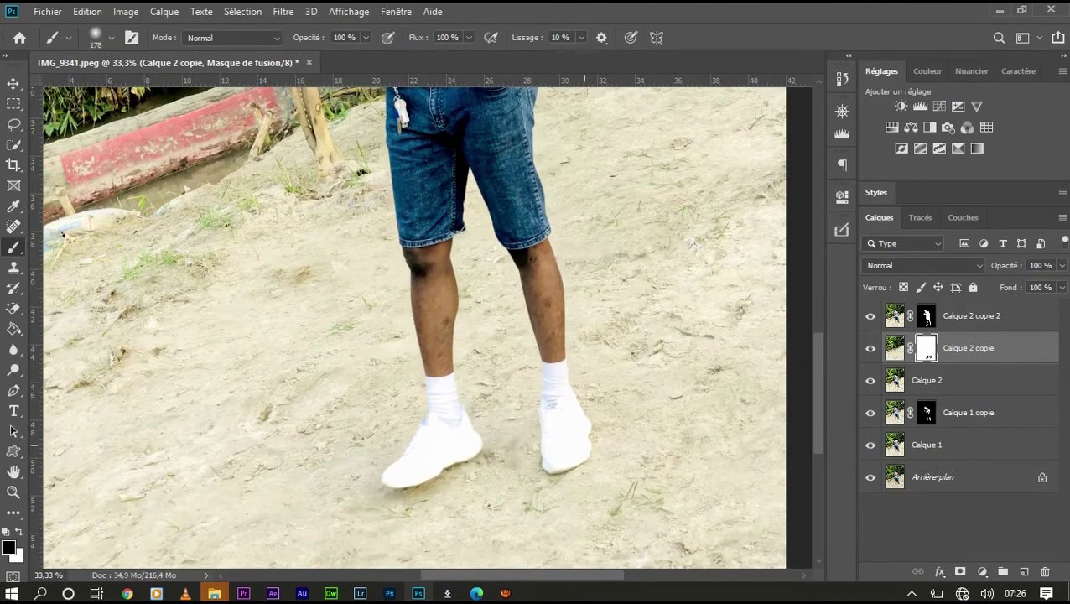
- Compare with the original photo, then open Tilt-Shift blur on Calque 2 copie's image
key("ctrl+minus")
key("ctrl+minus")
key("ctrl+minus")
key("ctrl+plus")
left_click(870, 477, "alt")
left_click(870, 477, "alt")
left_click(894, 347)
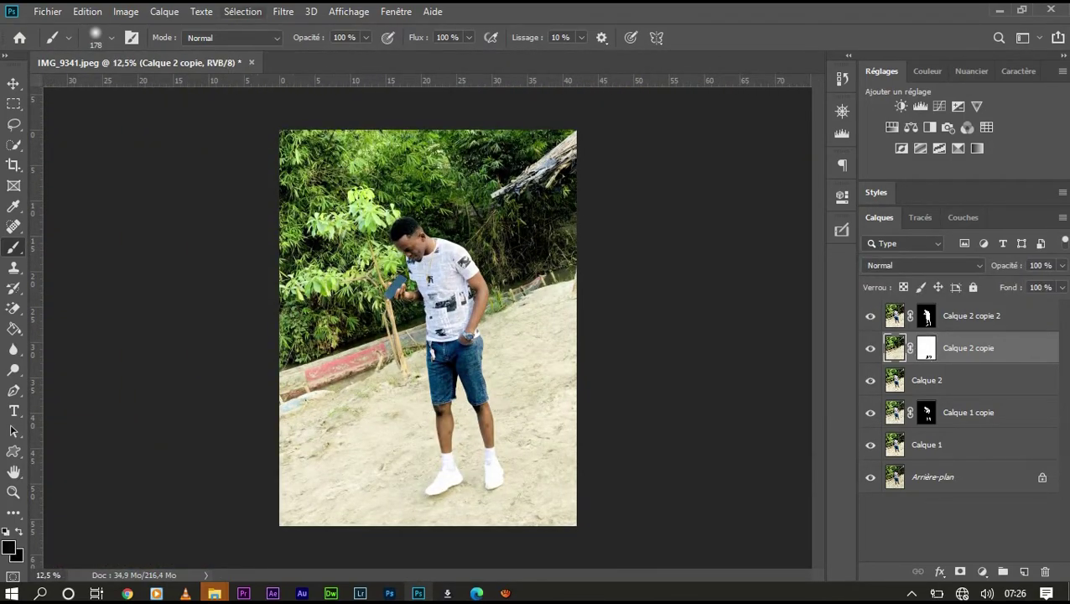
left_click(284, 11)
left_click(536, 278)
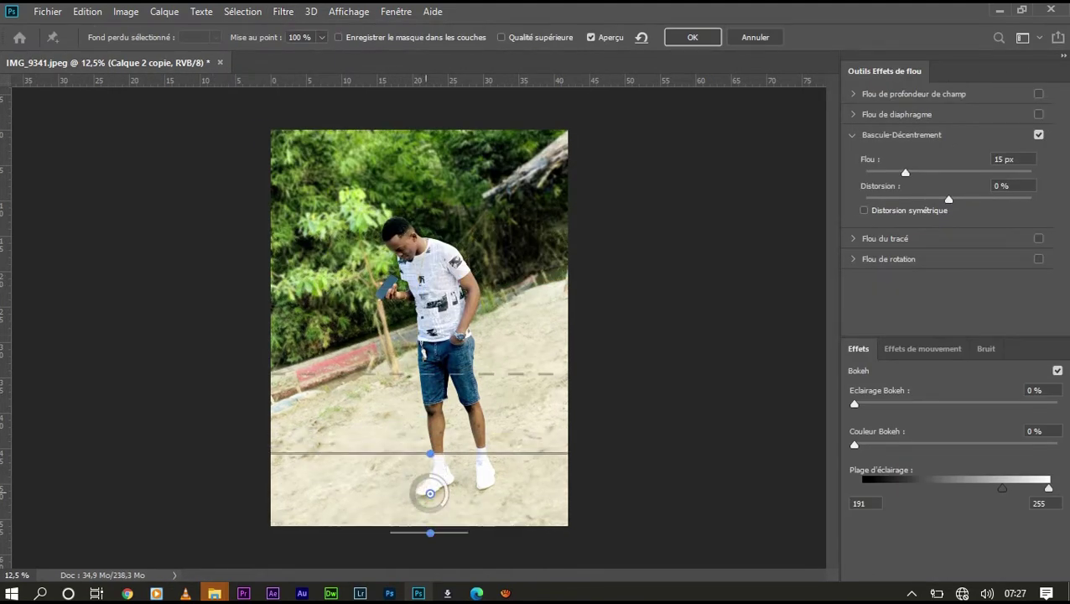
- Angle the tilt-shift band along the slope, lower it toward the feet, and apply the 33 px blur
left_click_drag(424, 425, 418, 428)
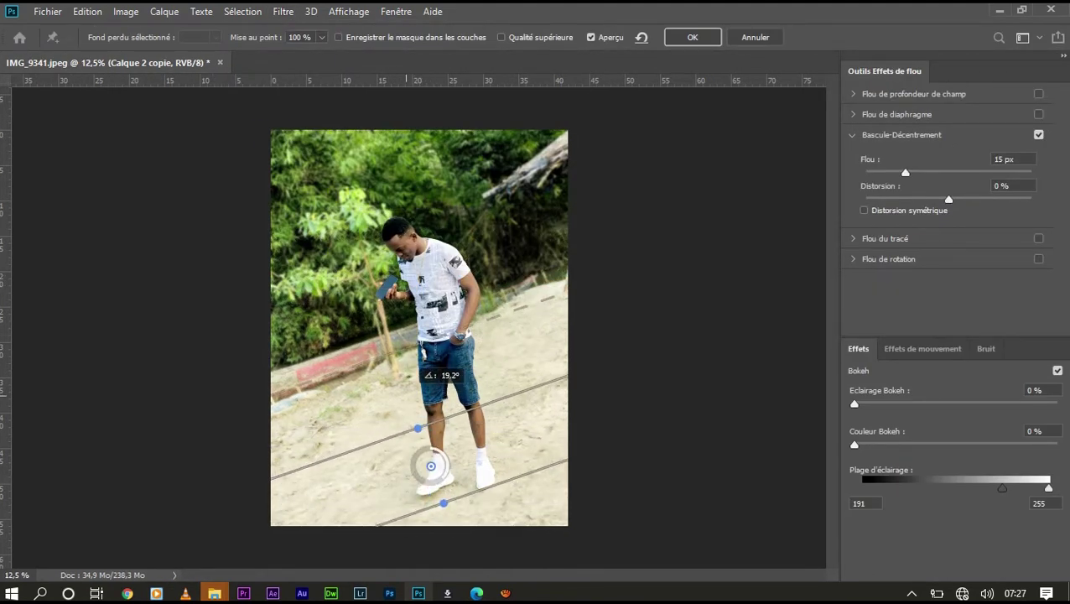
left_click_drag(430, 465, 437, 489)
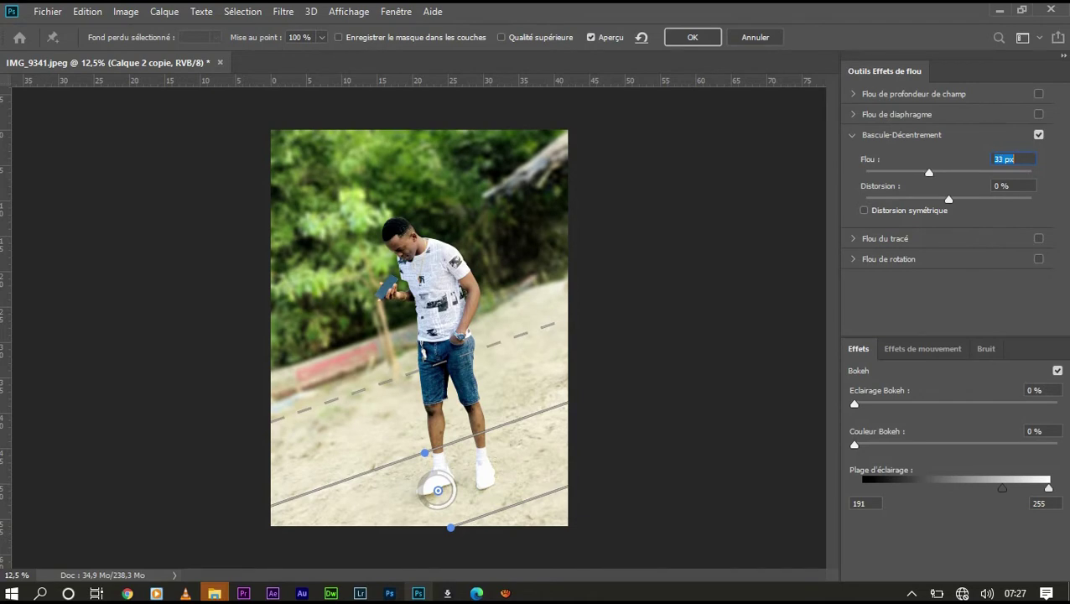
key("Return")
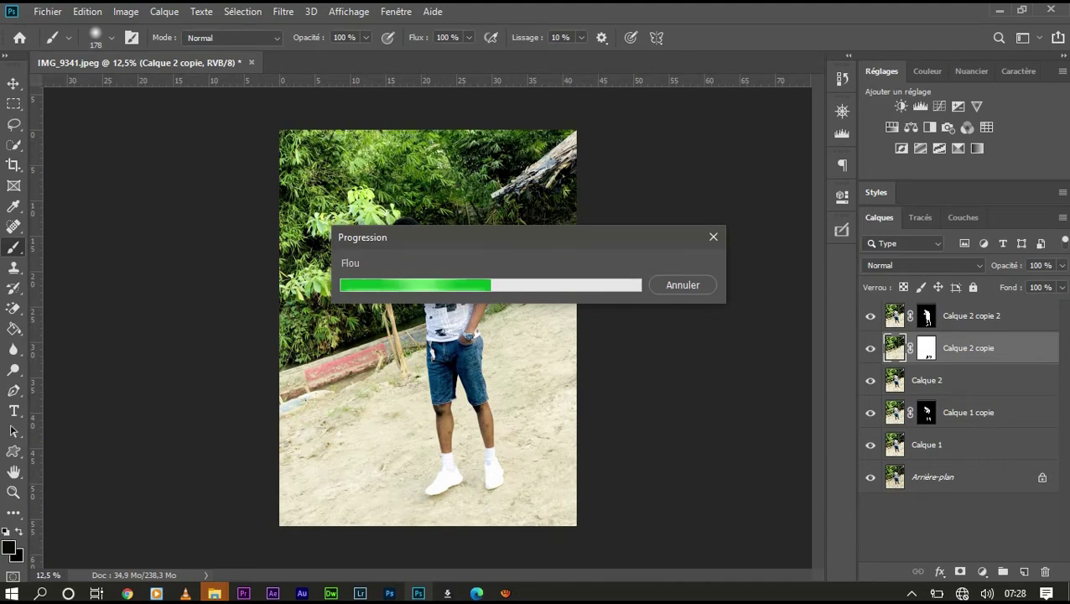
scroll(428, 441, "up", 2)
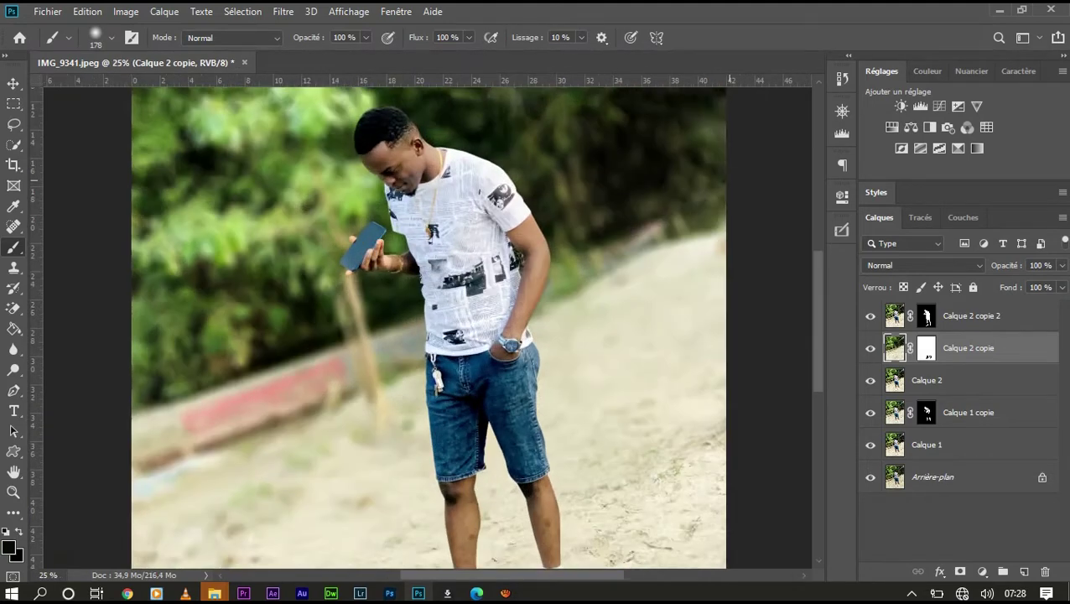
scroll(428, 440, "up", 1)
scroll(428, 327, "up", 5)
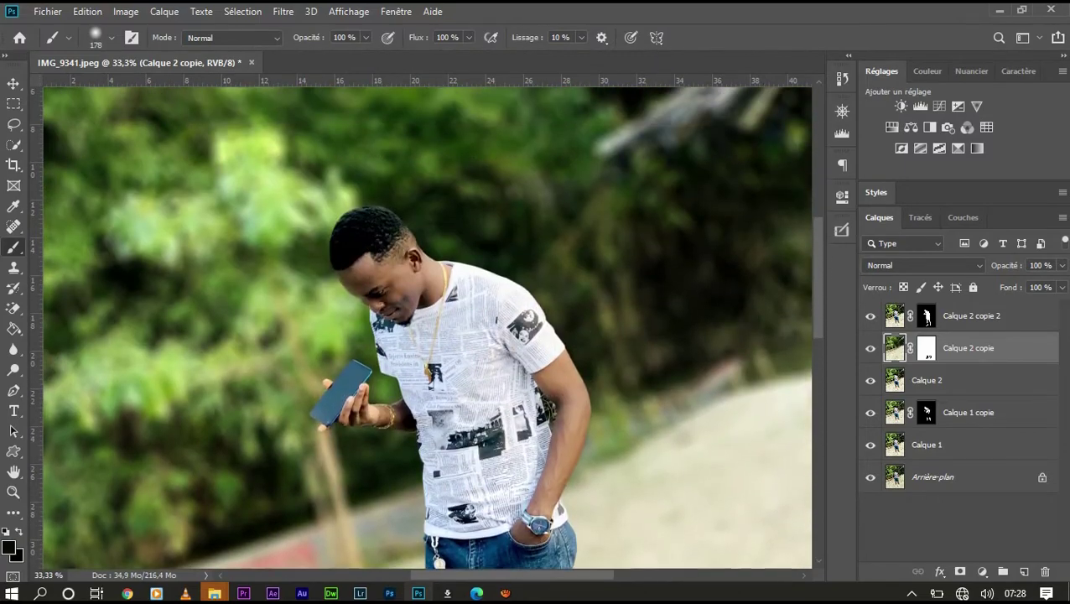
scroll(428, 327, "down", 3)
scroll(428, 327, "down", 3)
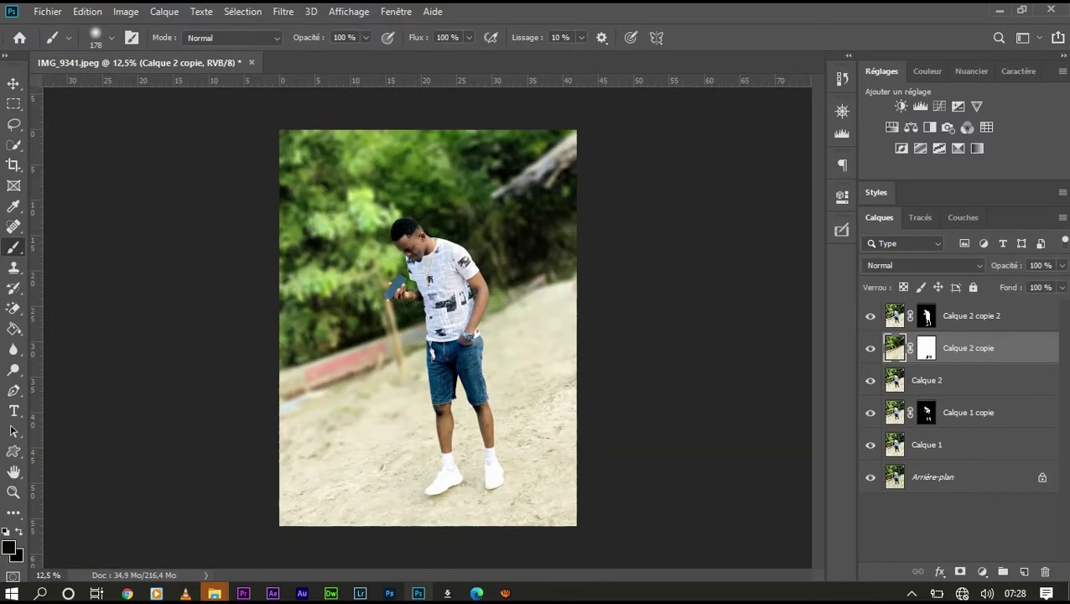
- On Calque 2 copie 2, spot-heal the marks along the man's calves
left_click(971, 315)
scroll(427, 327, "up", 5)
scroll(427, 327, "down", 3)
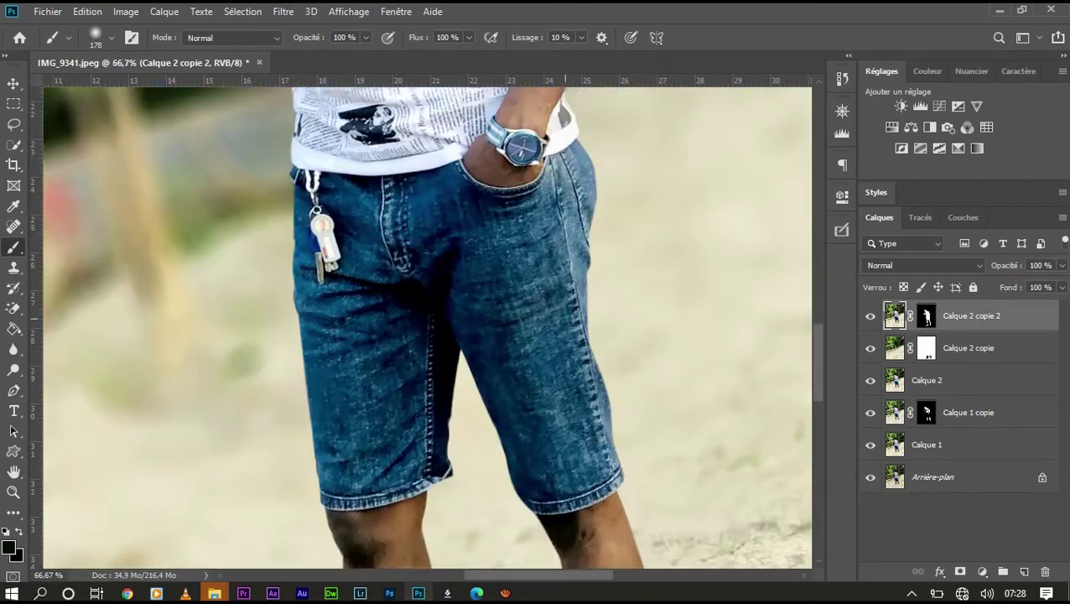
scroll(428, 327, "down", 4)
scroll(263, 327, "left", 1)
key("j")
left_click(476, 220)
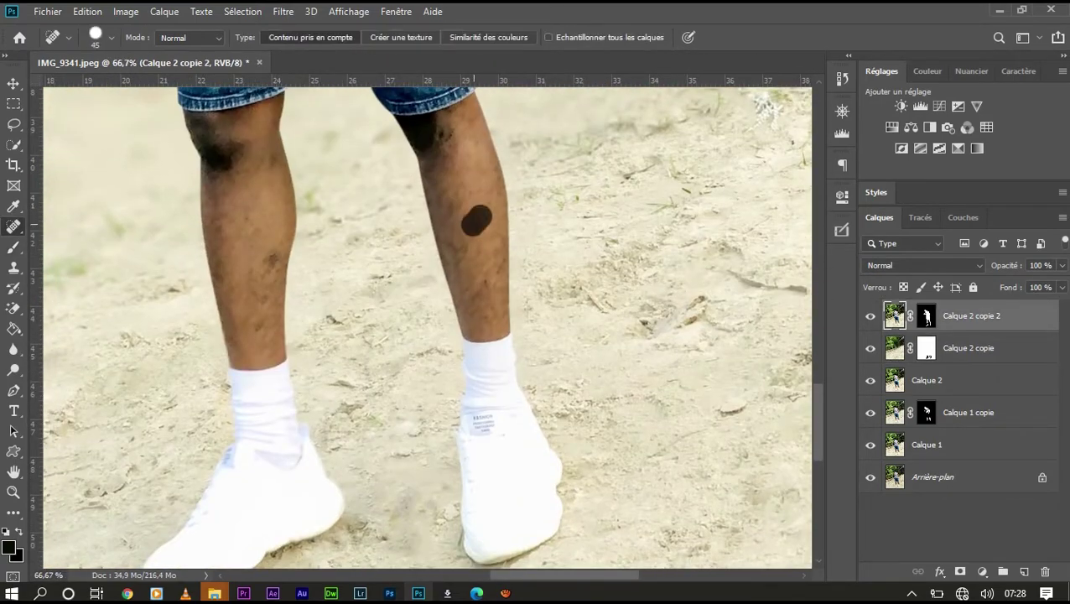
left_click_drag(481, 278, 481, 305)
left_click_drag(267, 249, 259, 298)
- Heal the remaining spots on the left calf, near the knee, and on the forearm
left_click(244, 207)
left_click(226, 274)
left_click(251, 225)
left_click(234, 144)
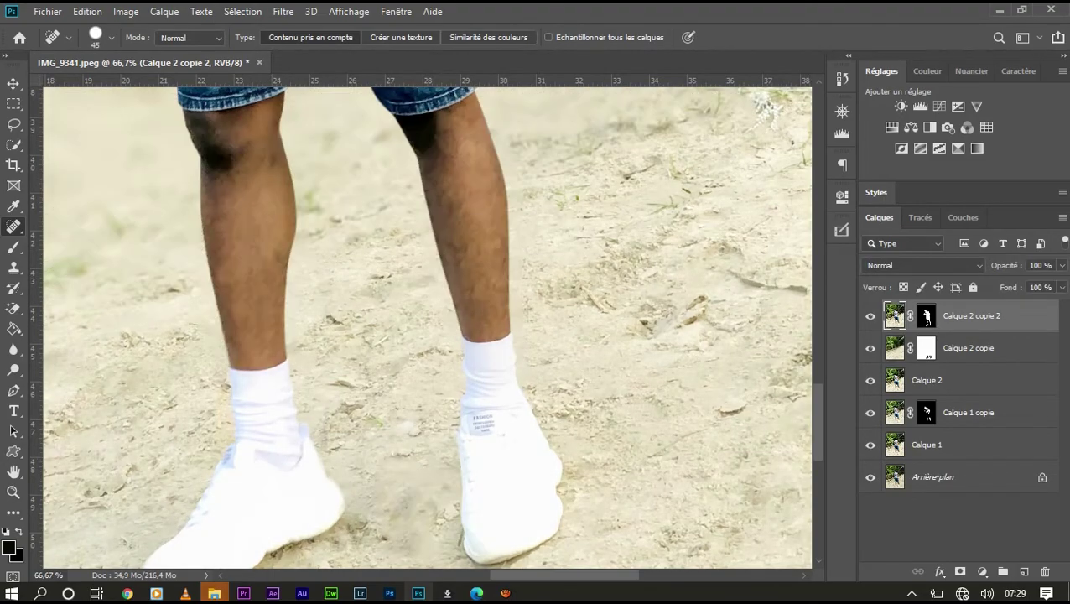
scroll(426, 327, "up", 10)
left_click_drag(434, 355, 435, 384)
left_click(434, 376)
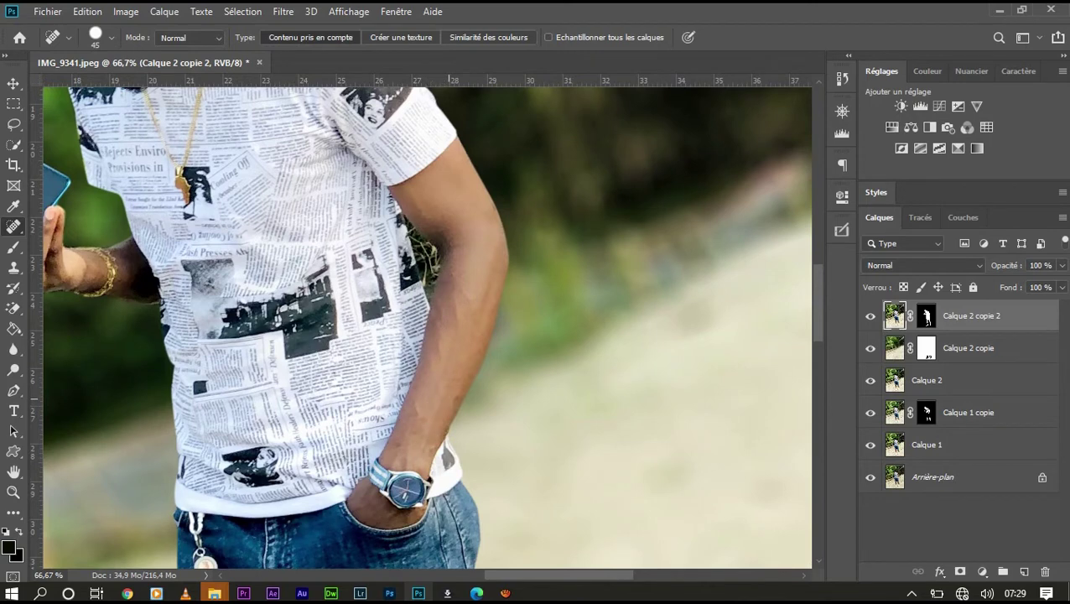
- Shrink the healing brush to 23 px and compare the full photo with the original
scroll(444, 327, "up", 3)
right_click(390, 361)
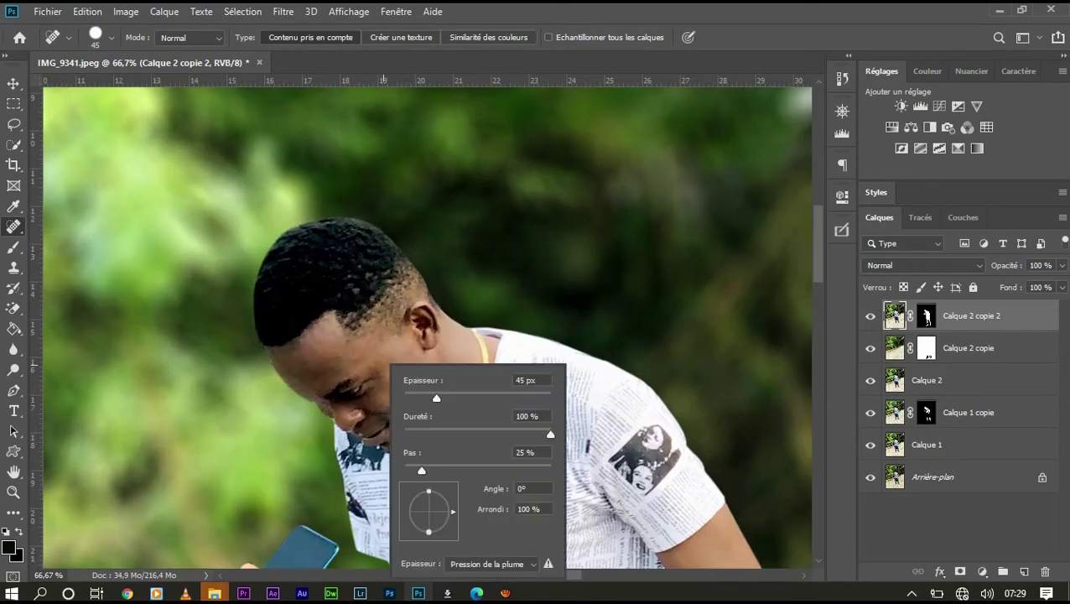
key("Return")
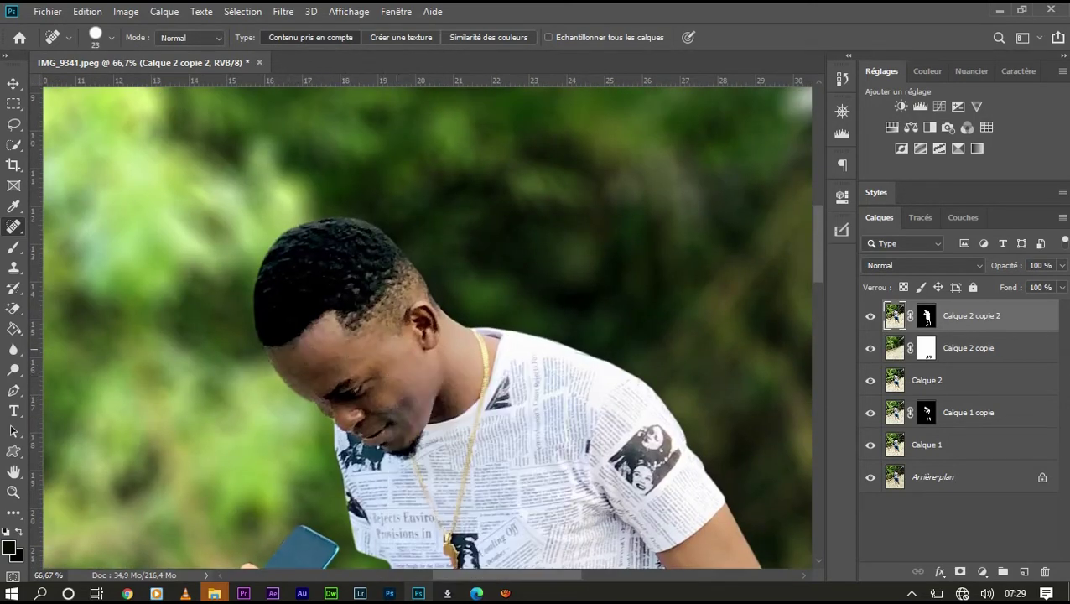
key("ctrl+minus")
key("ctrl+minus")
key("ctrl+minus")
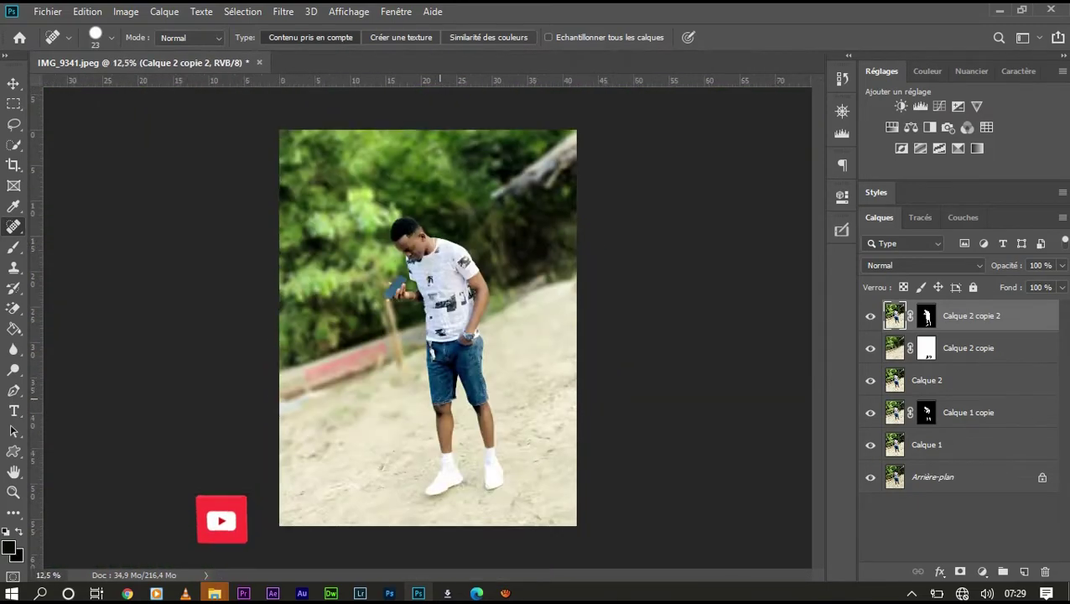
left_click(869, 476, "alt")
- Compare with the original, then add a Hue/Saturation adjustment layer on Calque 2
left_click(869, 476, "alt")
left_click(869, 476, "alt")
left_click(870, 476, "alt")
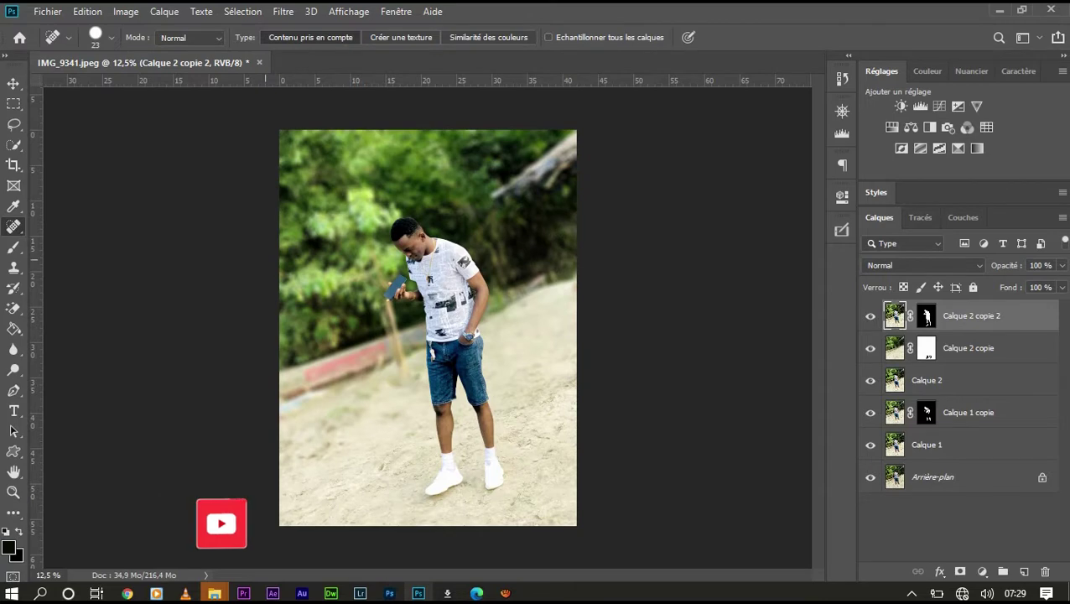
left_click(13, 83)
left_click(926, 380)
left_click(982, 571)
left_click(922, 413)
- Set the adjustment to hue −20, saturation +22, and move it above Calque 2 copie
left_click_drag(706, 302, 675, 302)
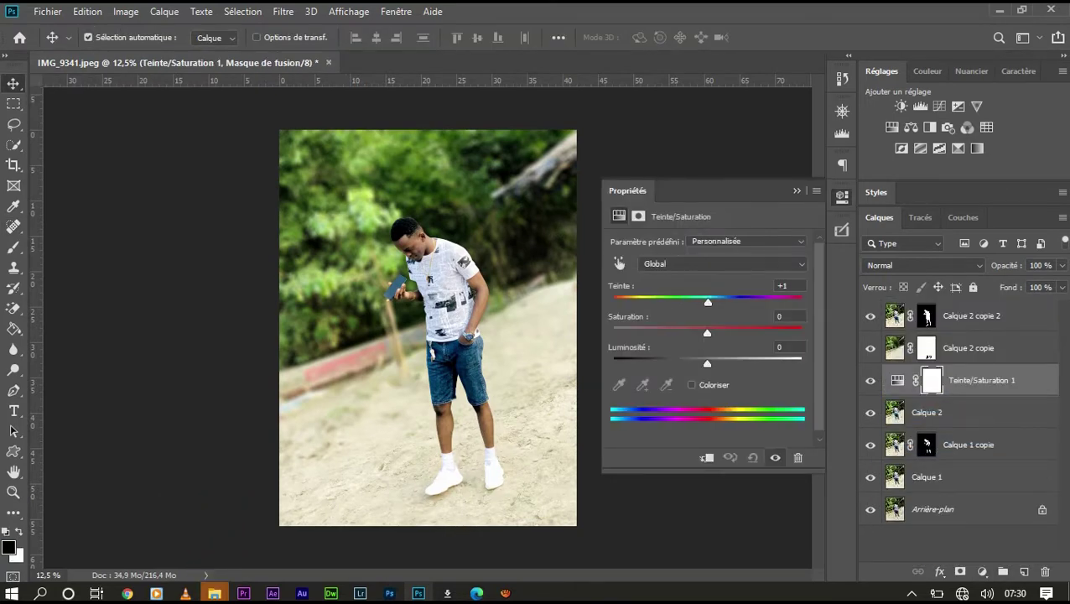
left_click(721, 263)
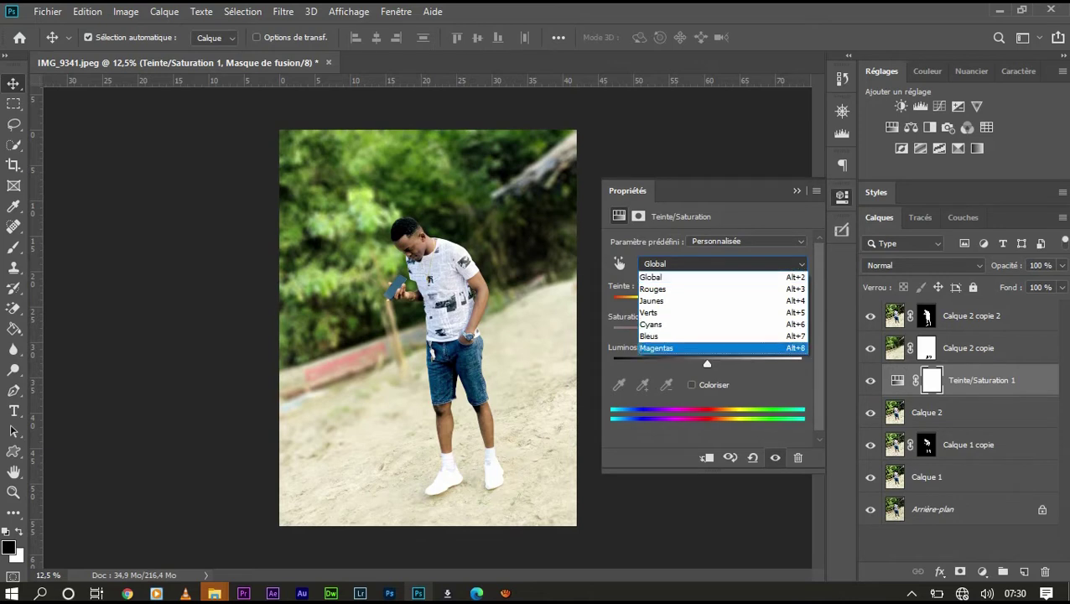
left_click(648, 312)
left_click_drag(980, 379, 976, 348)
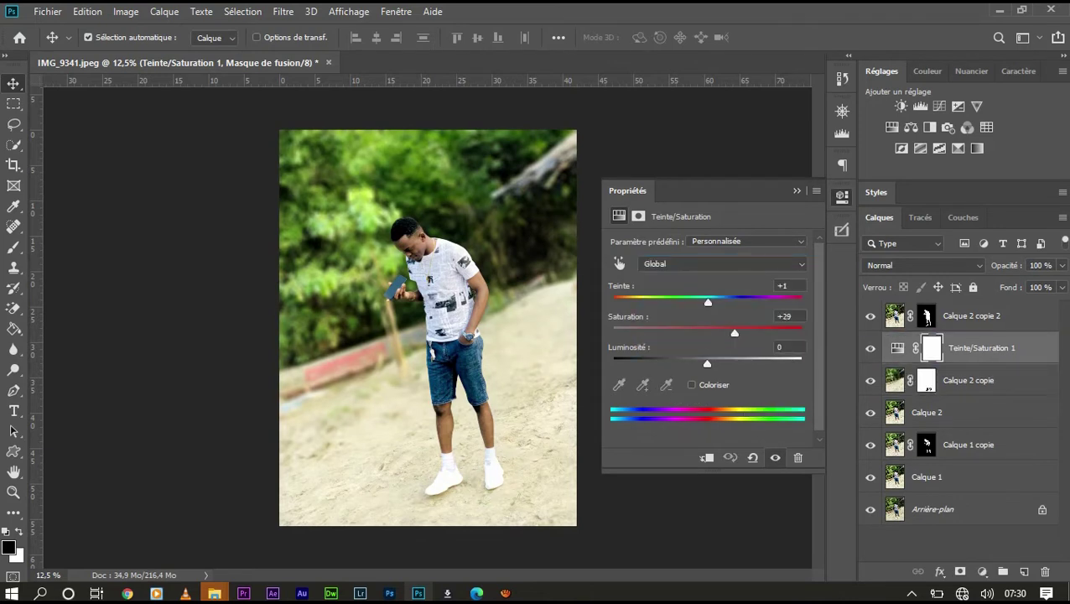
left_click_drag(707, 301, 691, 302)
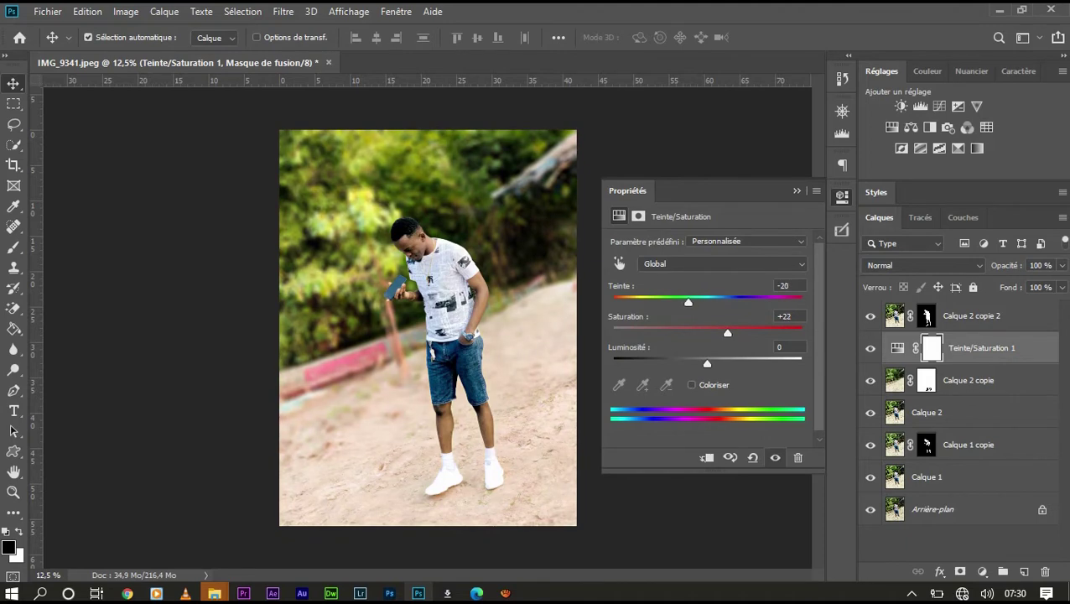
left_click(796, 190)
left_click(869, 509, "alt")
left_click(869, 508, "alt")
- Paint the adjustment's mask with a soft brush so the warming fades across the photo
key("b")
right_click(446, 323)
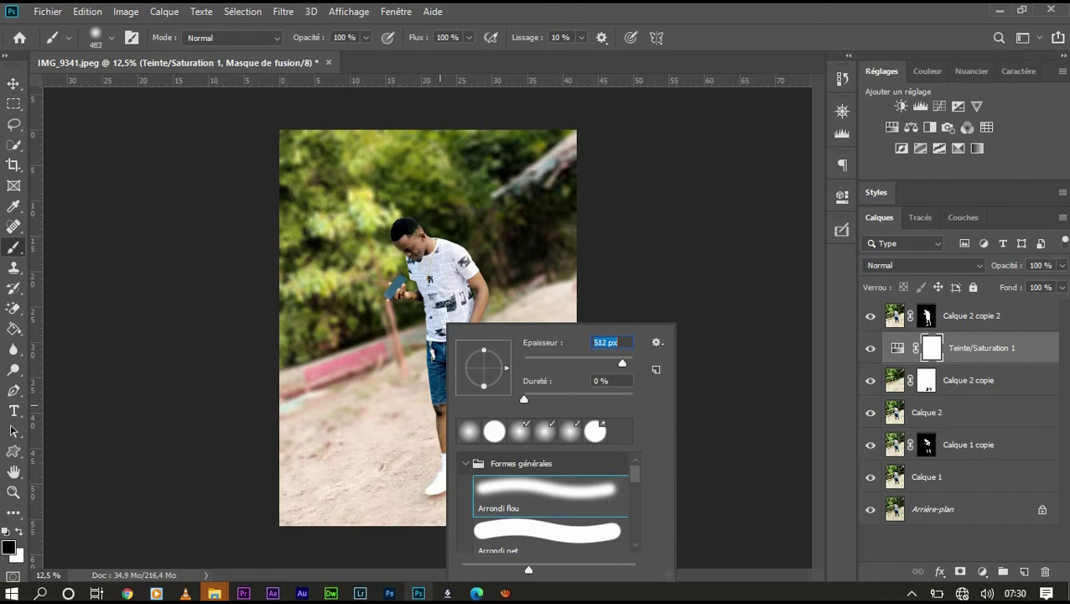
type("2391")
key("Return")
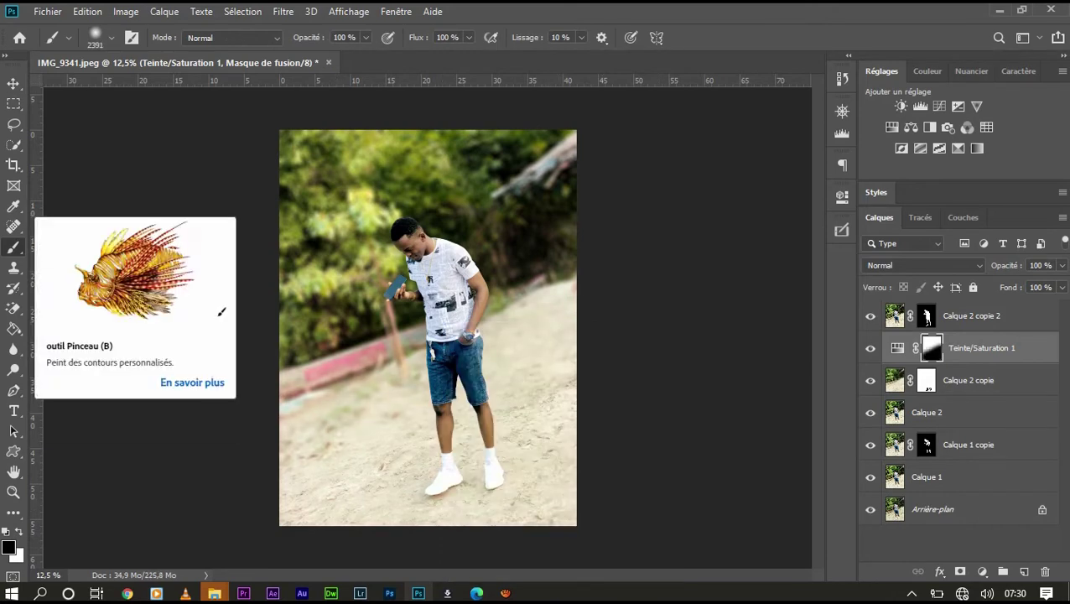
left_click(14, 83)
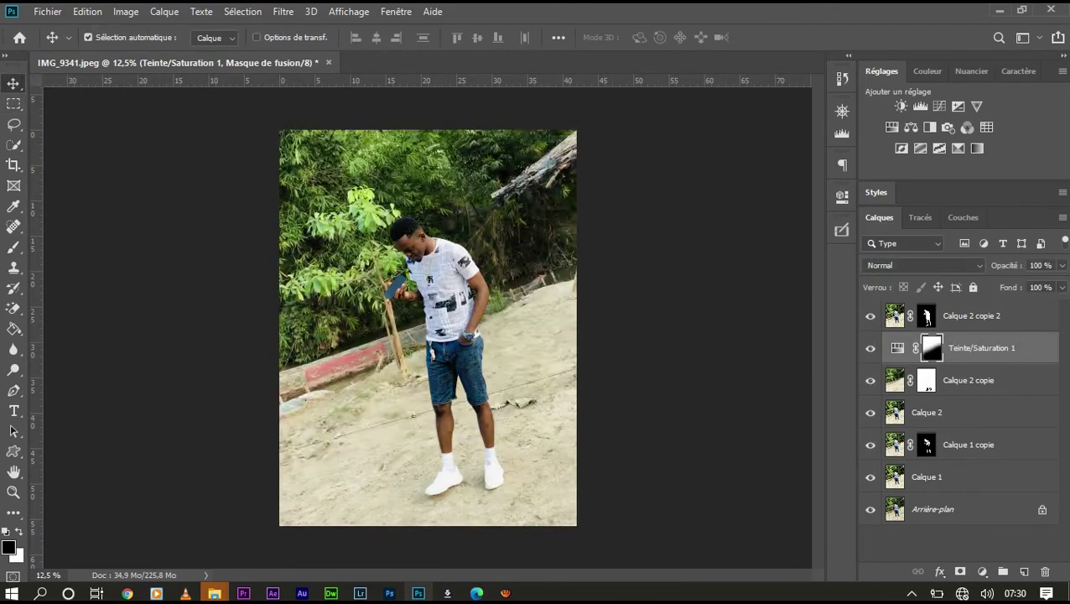
left_click(480, 241)
left_click(88, 37)
- Create layer Calque 3 and paint a soft #ffea00 yellow dab at the top right
key("ctrl+shift+n")
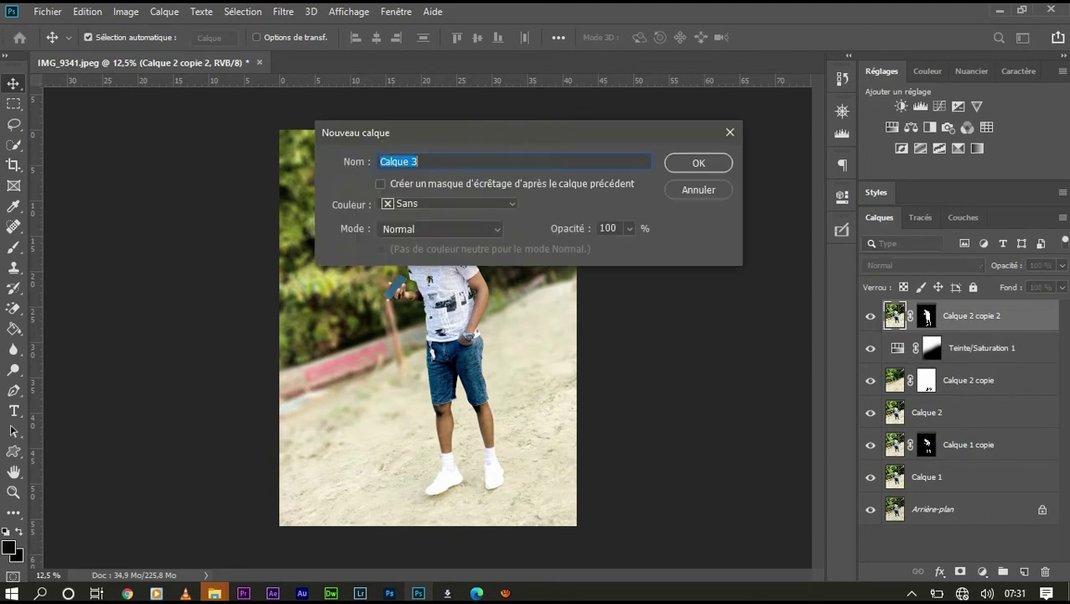
key("Return")
key("b")
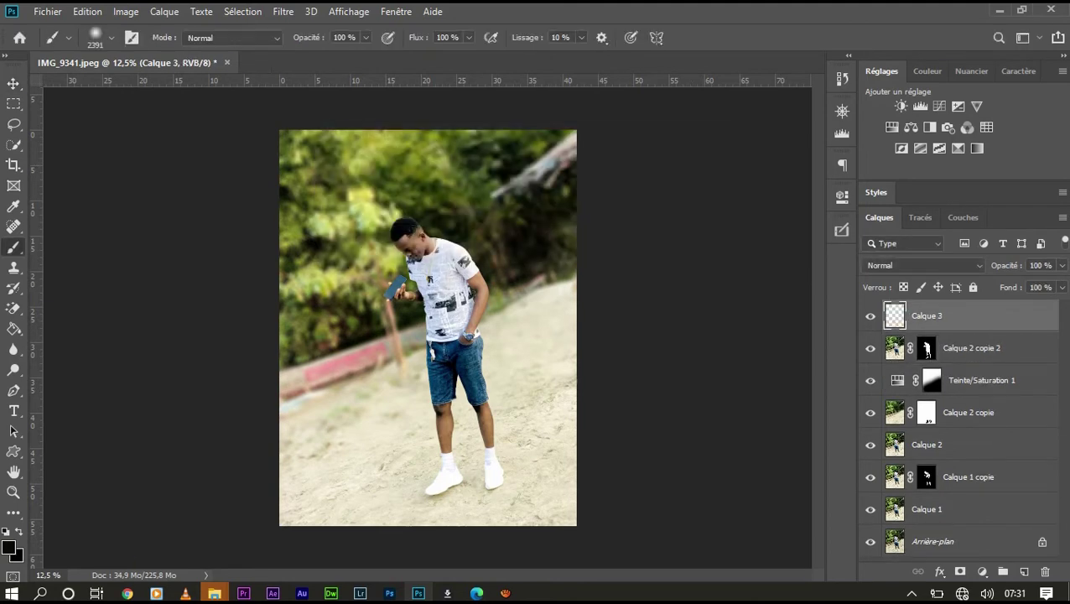
left_click(9, 547)
type("ffea00")
key("Return")
left_click(503, 172)
- Enlarge the glow toward the upper right and set it to Overlay at 53% fill
key("v")
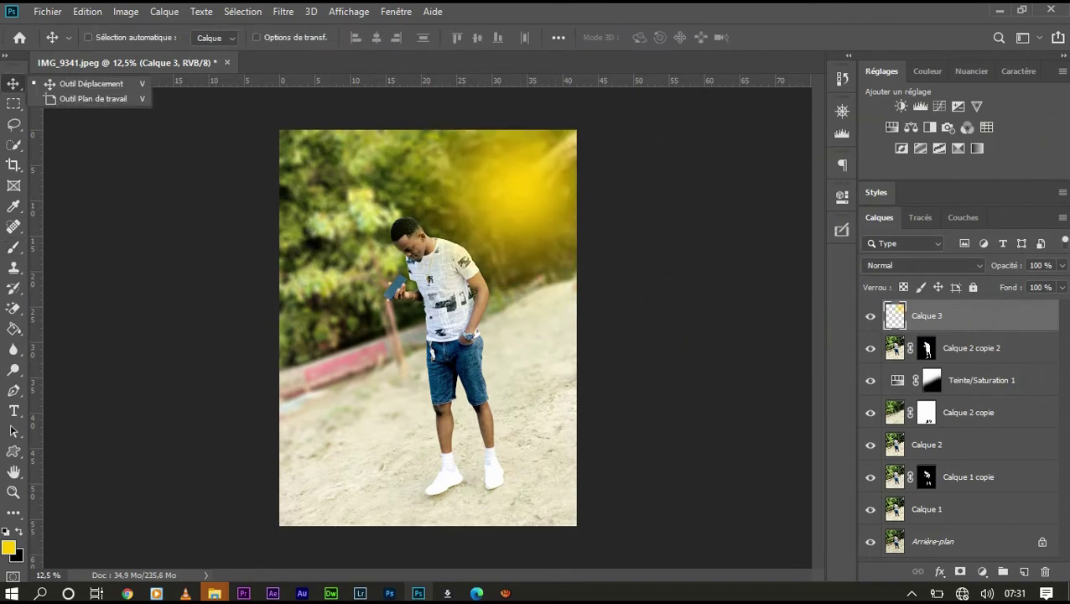
key("ctrl+t")
left_click_drag(577, 299, 617, 401)
mouse_move(503, 251)
left_mouse_down()
mouse_move(524, 201)
mouse_move(519, 212)
left_mouse_up()
key("Return")
key("shift+plus")
key("shift+plus")
key("shift+plus")
key("shift+plus")
key("shift+plus")
key("shift+plus")
key("shift+plus")
key("shift+minus")
left_click(1061, 287)
mouse_move(1061, 305)
left_mouse_down()
mouse_move(1026, 305)
mouse_move(1037, 305)
left_mouse_up()
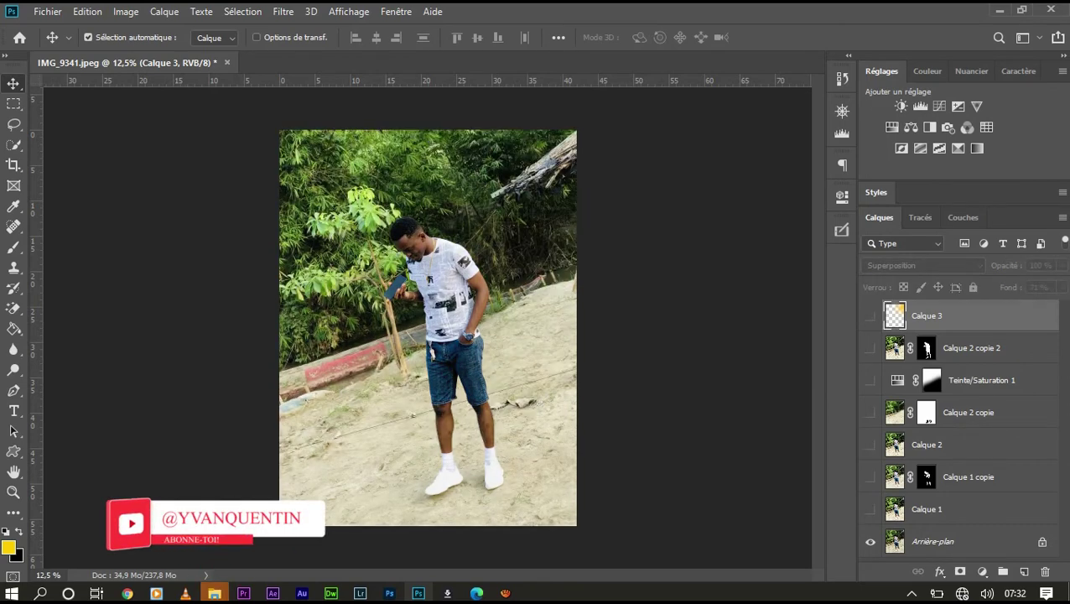
- Toggle the original photo on and off to compare before and after the edit
left_click(869, 540, "alt")
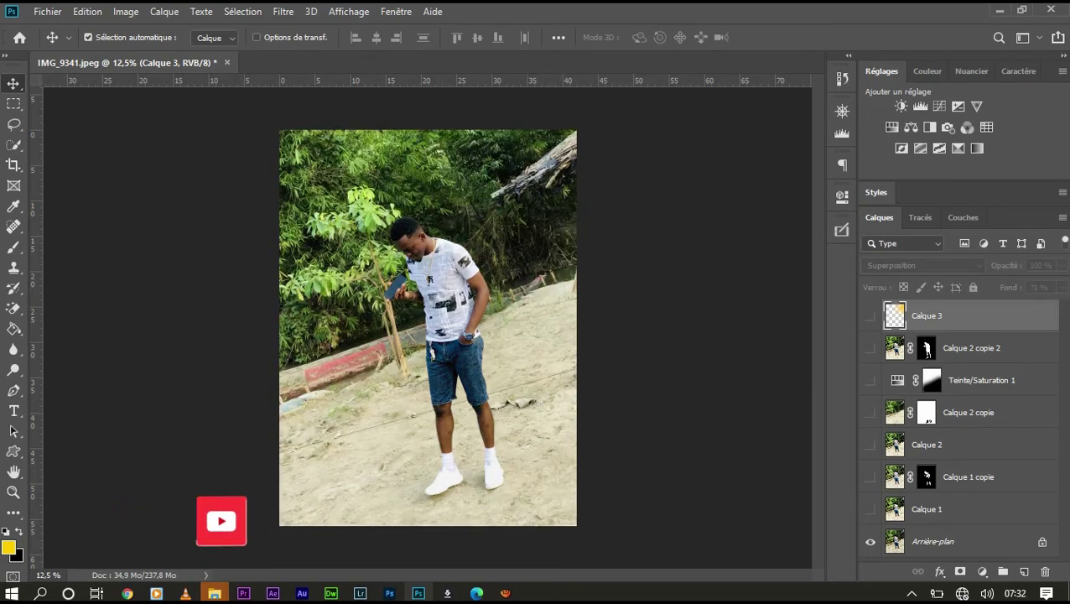
left_click(869, 541, "alt")
left_click(869, 541, "alt")
left_click(870, 540, "alt")
left_click(869, 541, "alt")
left_click(870, 541, "alt")
left_click(869, 541, "alt")
left_click(869, 541, "alt")
left_click(870, 541, "alt")
left_click(869, 540, "alt")
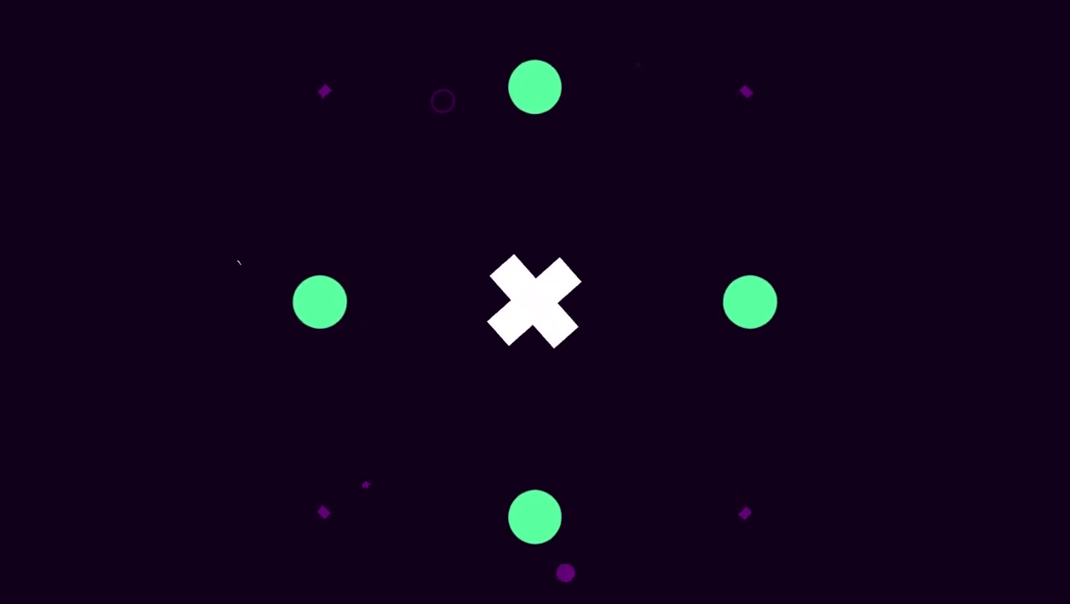